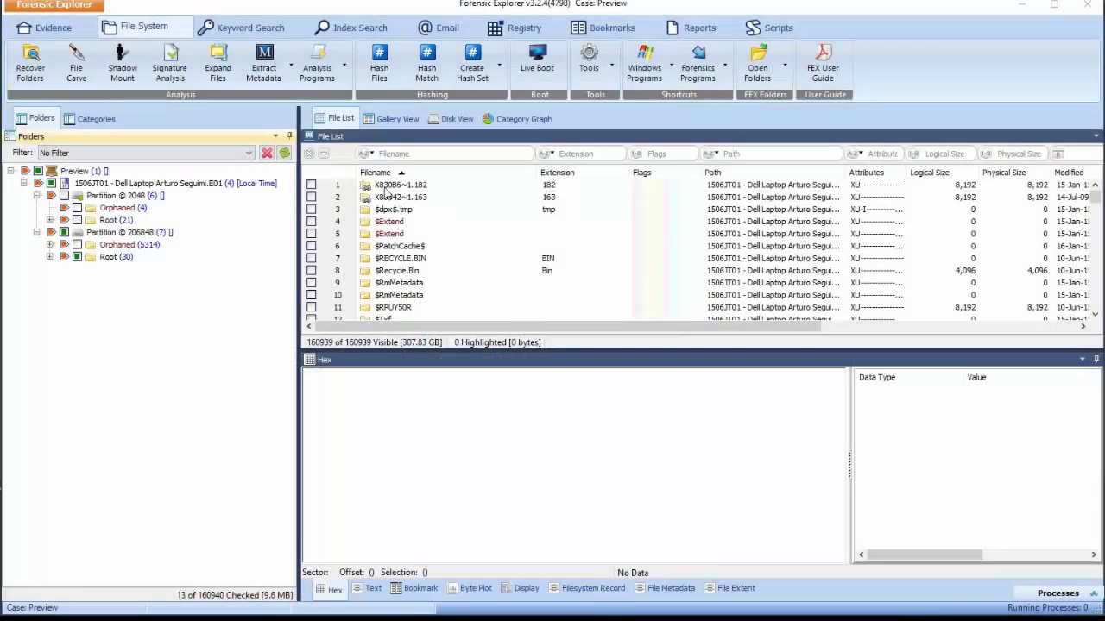
# Step: Try the Email and PST-OST saved filters, then return to showing all files
pyautogui.click(249, 155)
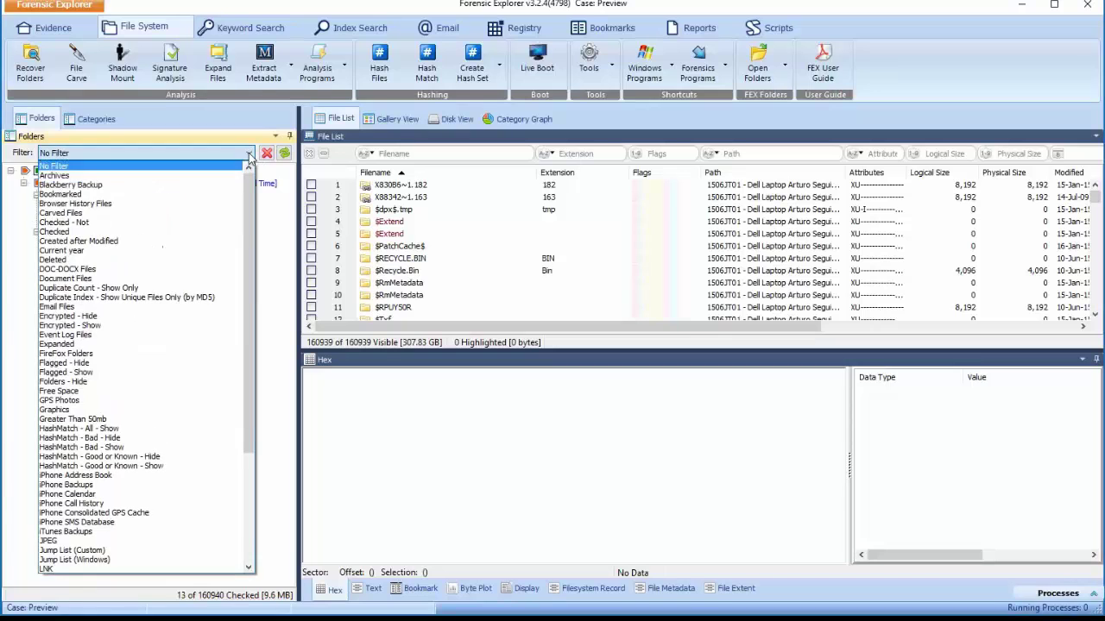
pyautogui.click(144, 307)
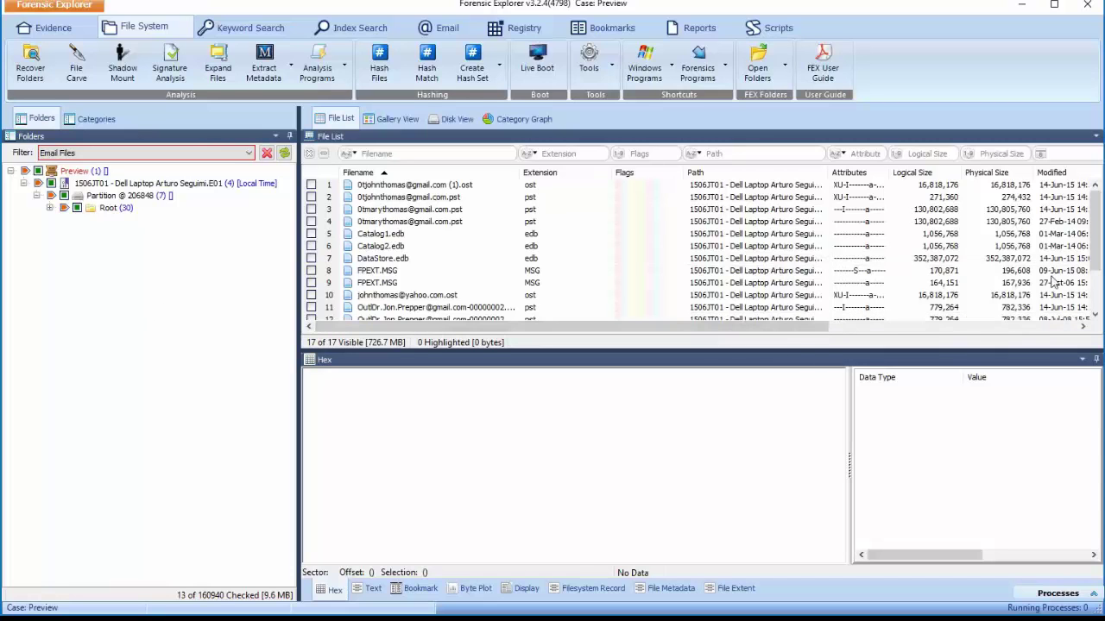
pyautogui.moveTo(1095, 266); pyautogui.dragTo(1089, 226)
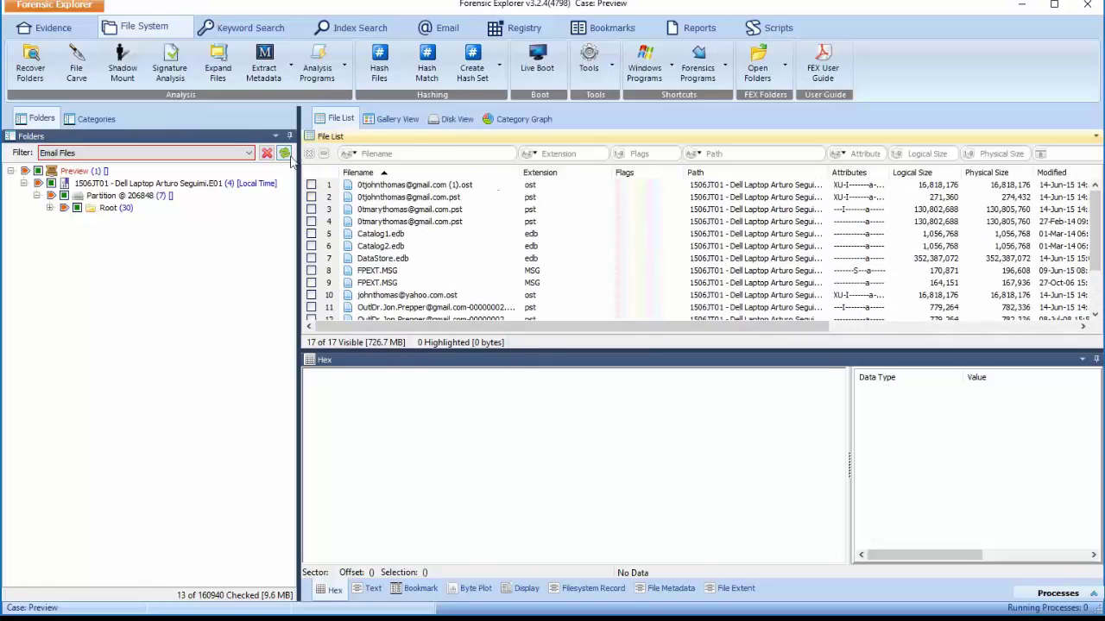
pyautogui.click(249, 153)
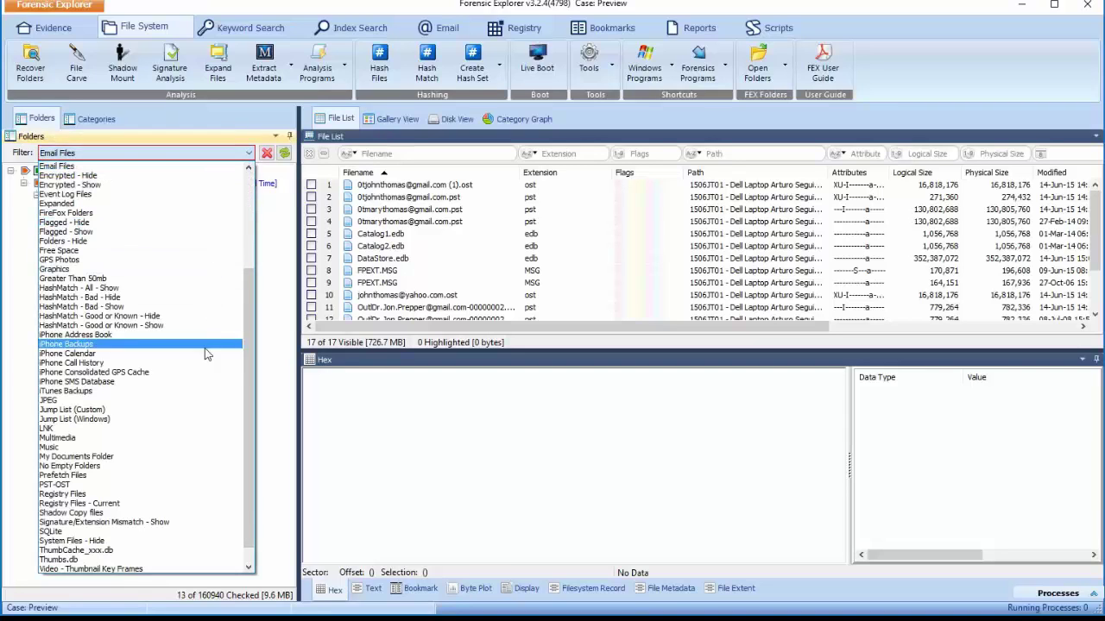
pyautogui.click(228, 488)
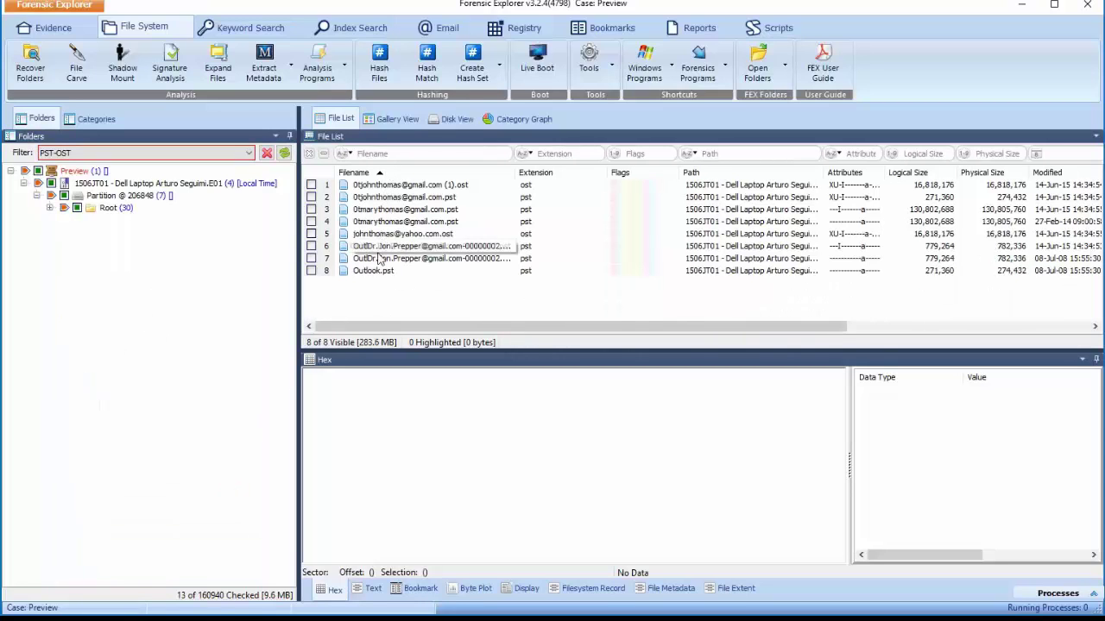
pyautogui.click(267, 153)
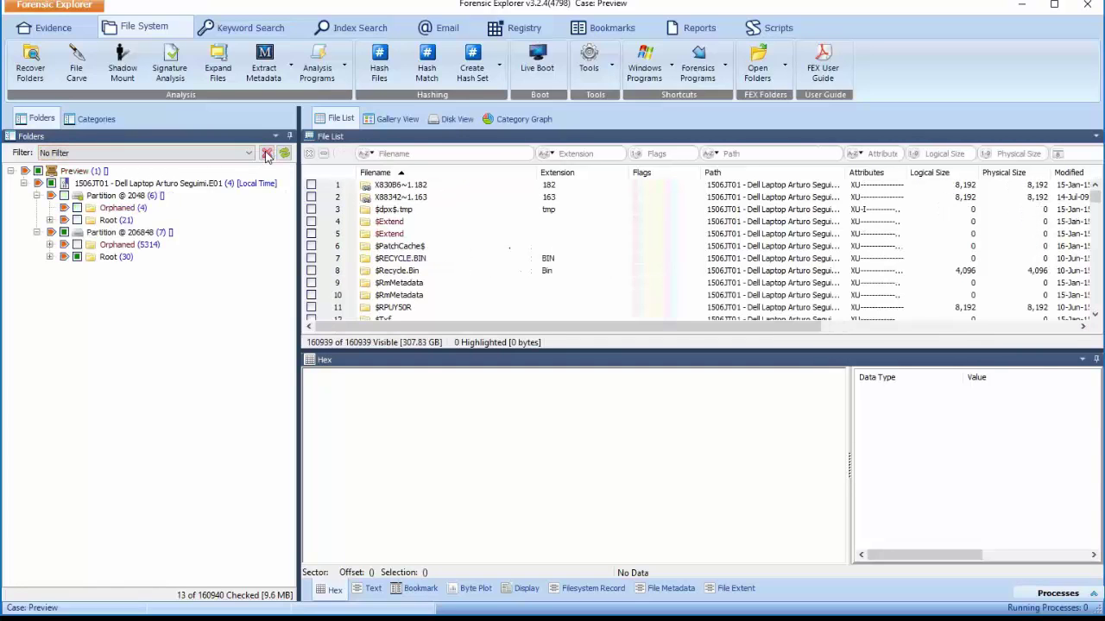
# Step: Filter the Extension column to pst and check all six pst files
pyautogui.click(571, 155)
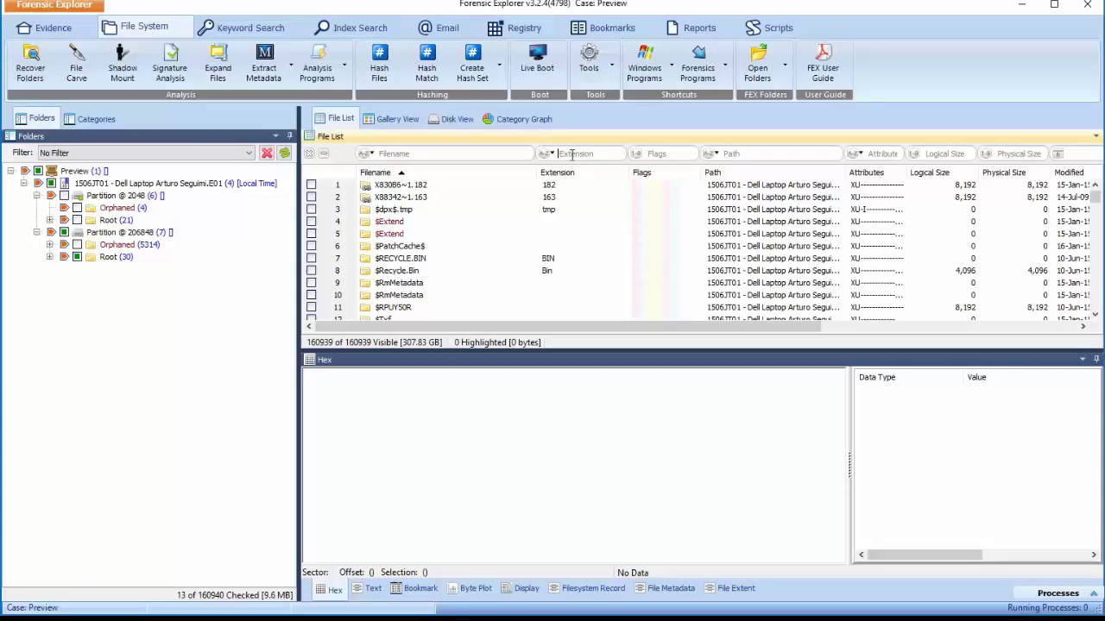
pyautogui.write('pst')
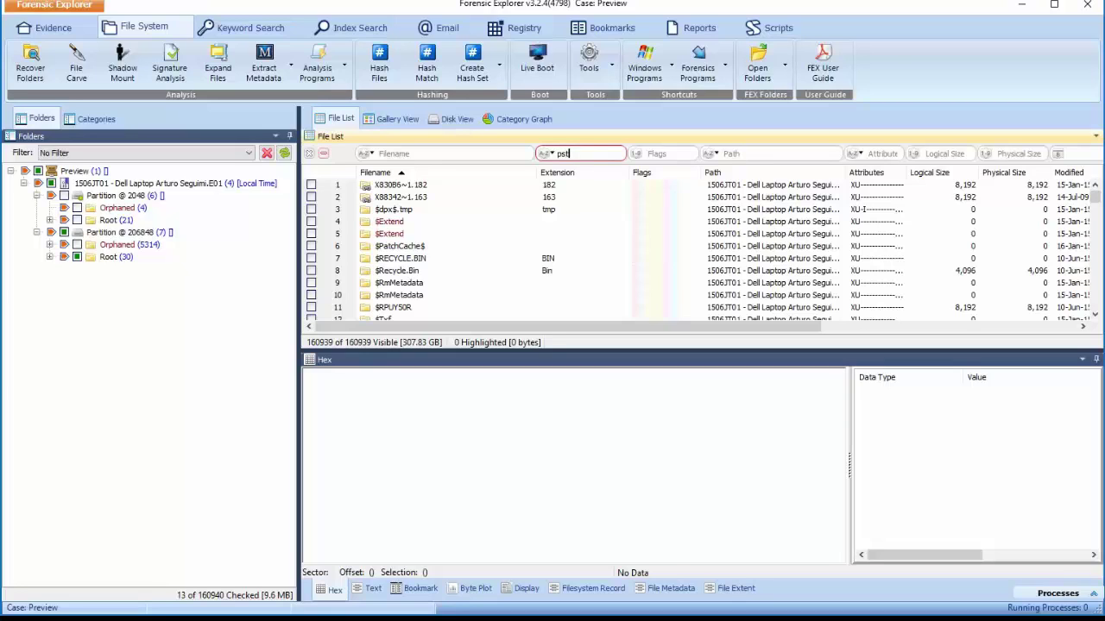
pyautogui.press('Return')
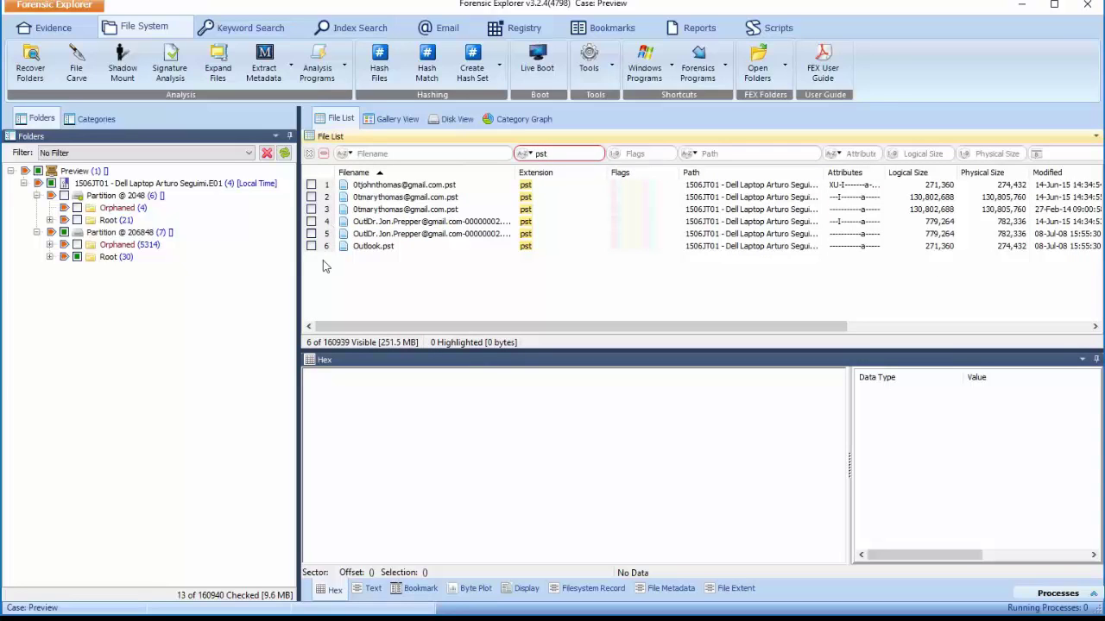
pyautogui.click(364, 187)
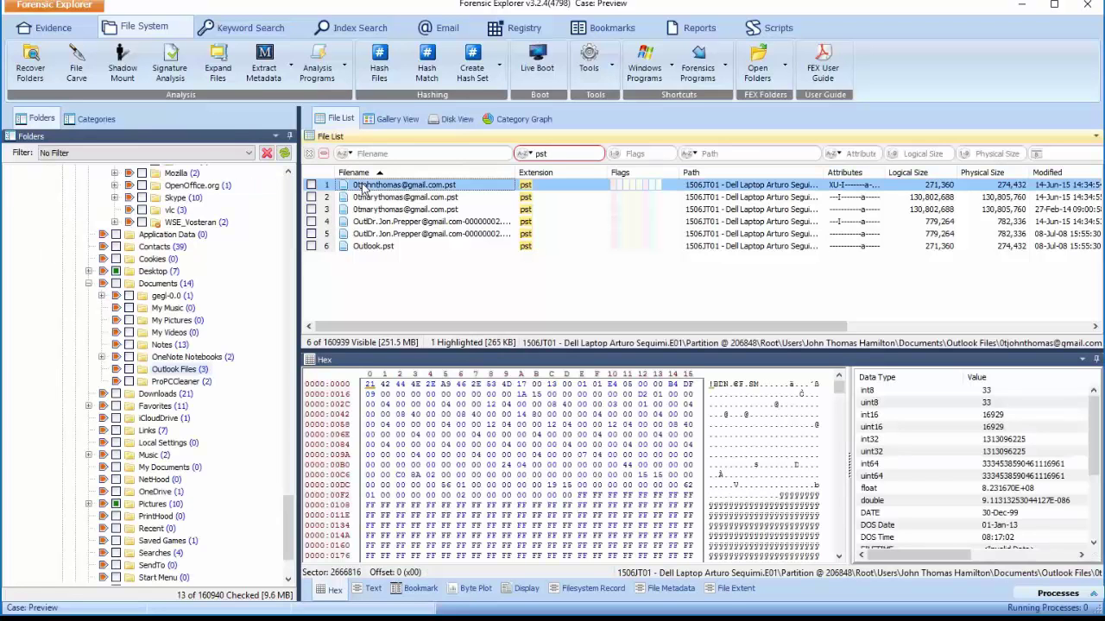
pyautogui.keyDown('shift'); pyautogui.click(350, 248); pyautogui.keyUp('shift')
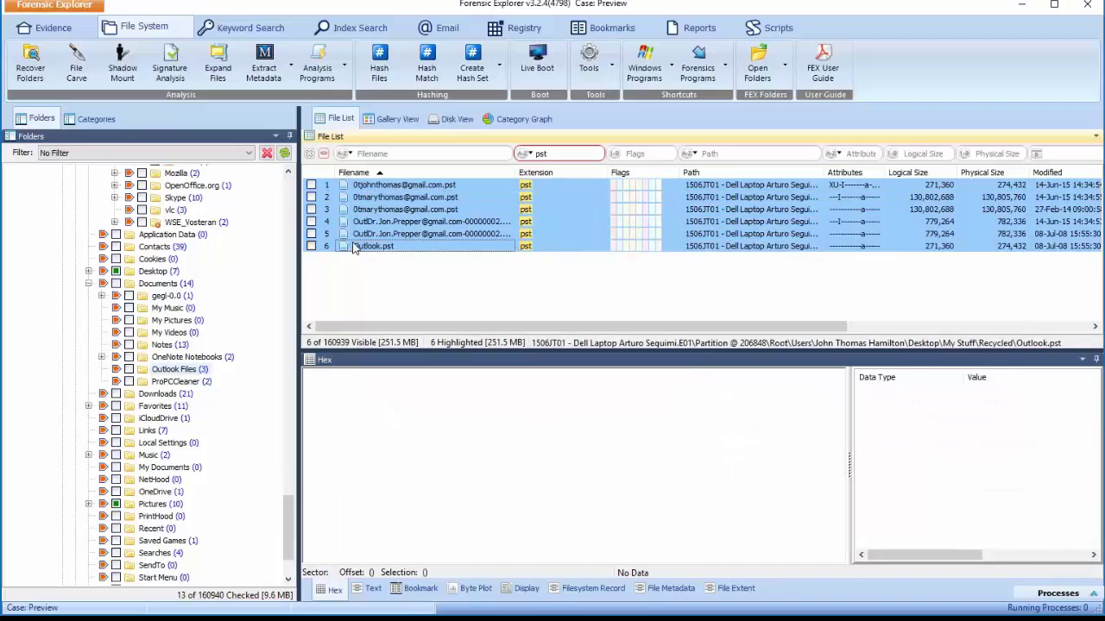
pyautogui.press('space')
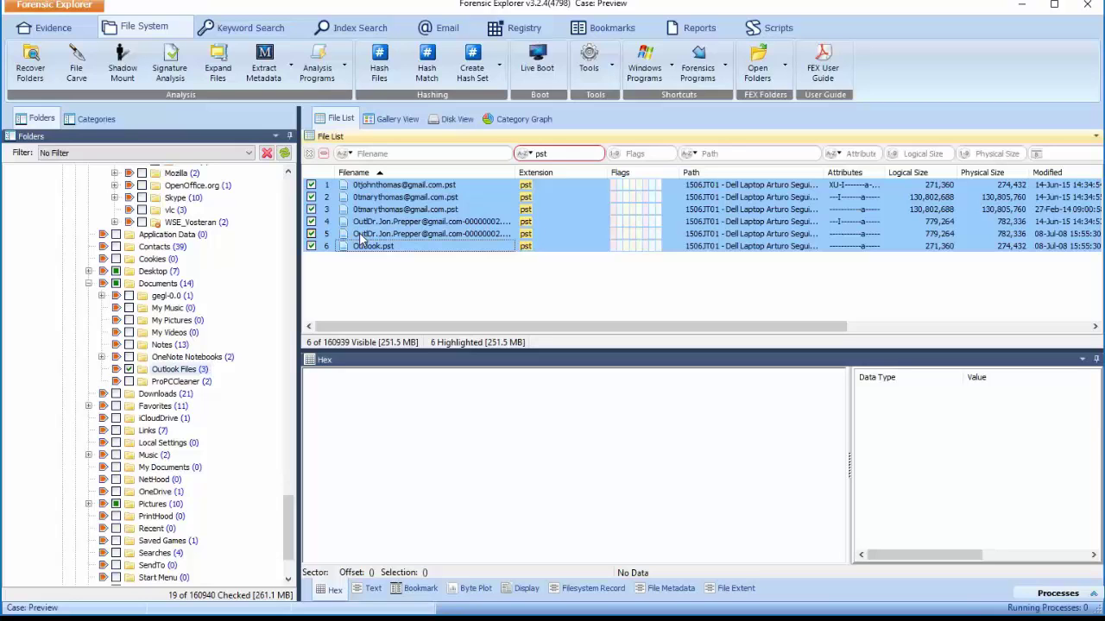
# Step: Filter to Checked items, clear the pst extension filter, and enlarge the list to fit 19 rows
pyautogui.click(248, 152)
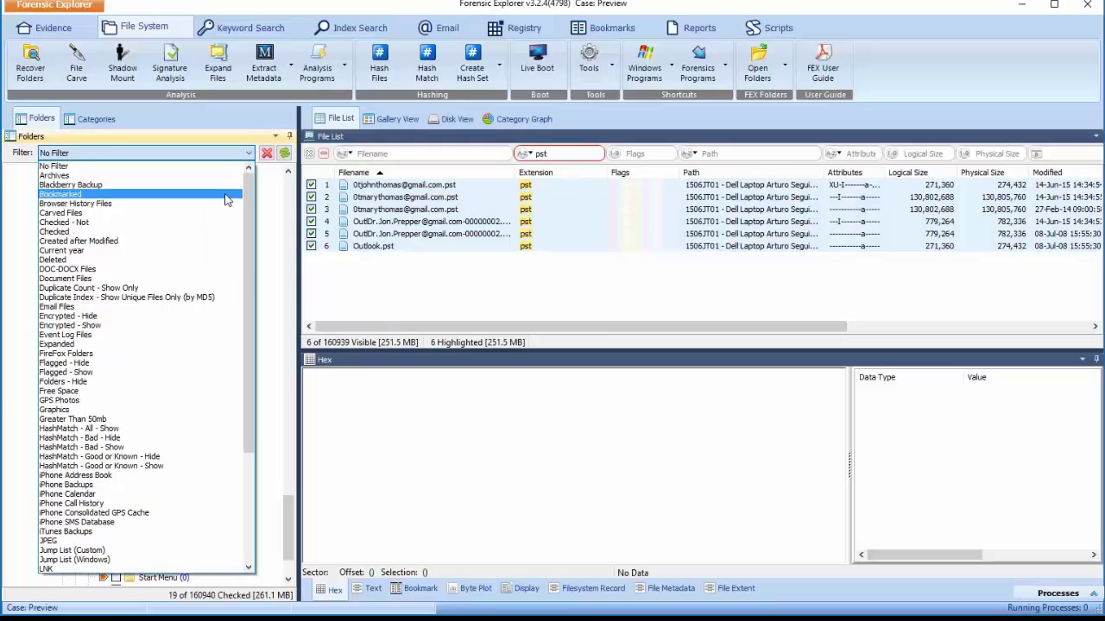
pyautogui.click(208, 237)
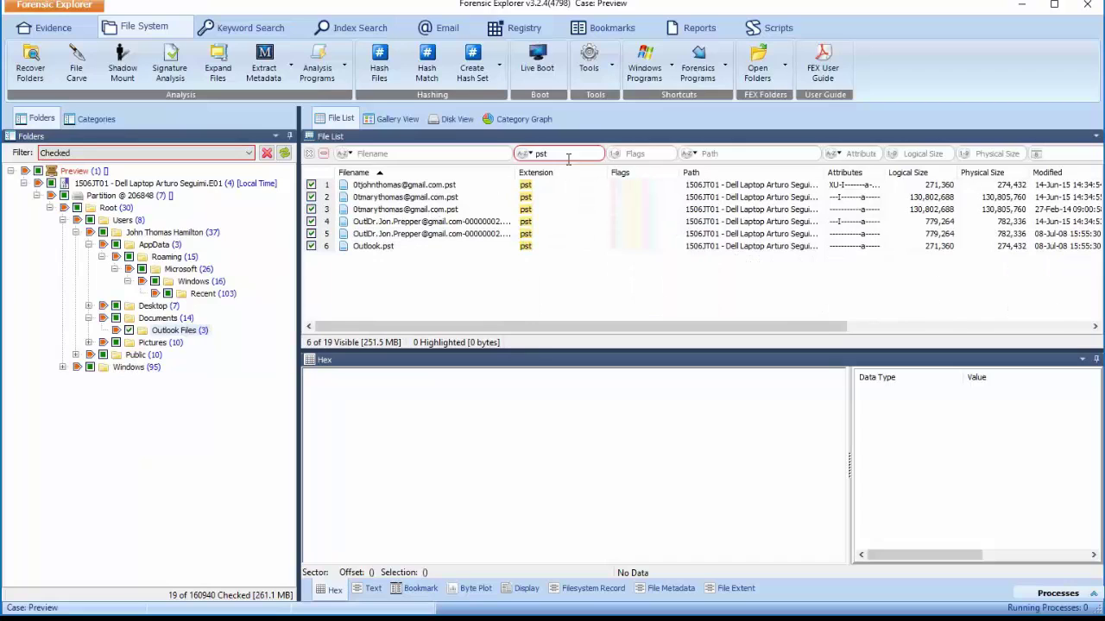
pyautogui.click(326, 154)
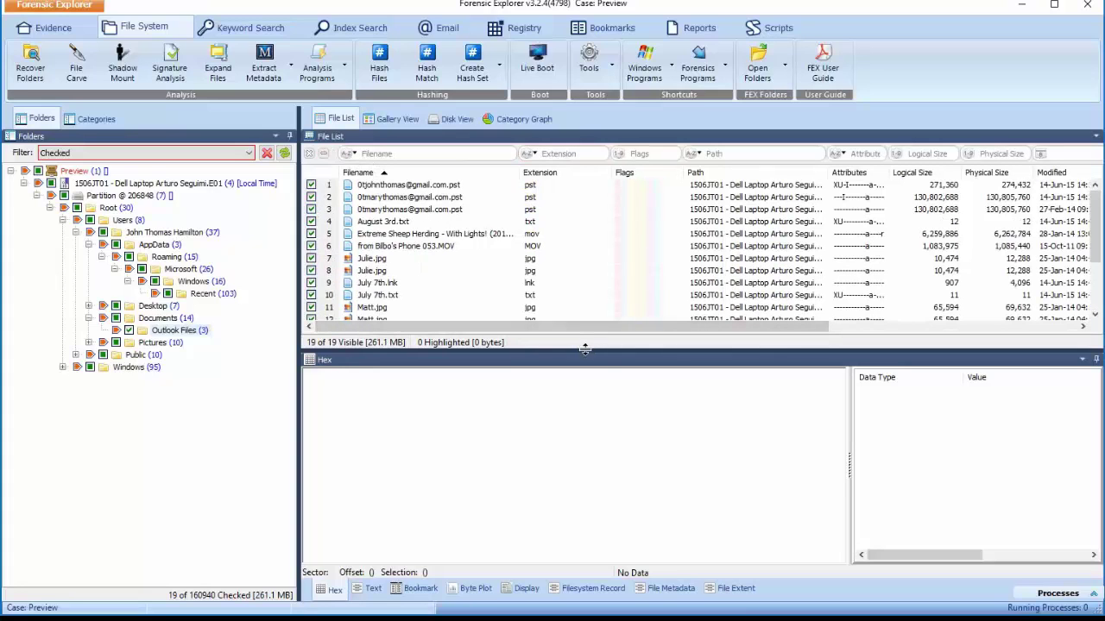
pyautogui.moveTo(584, 349); pyautogui.dragTo(577, 442)
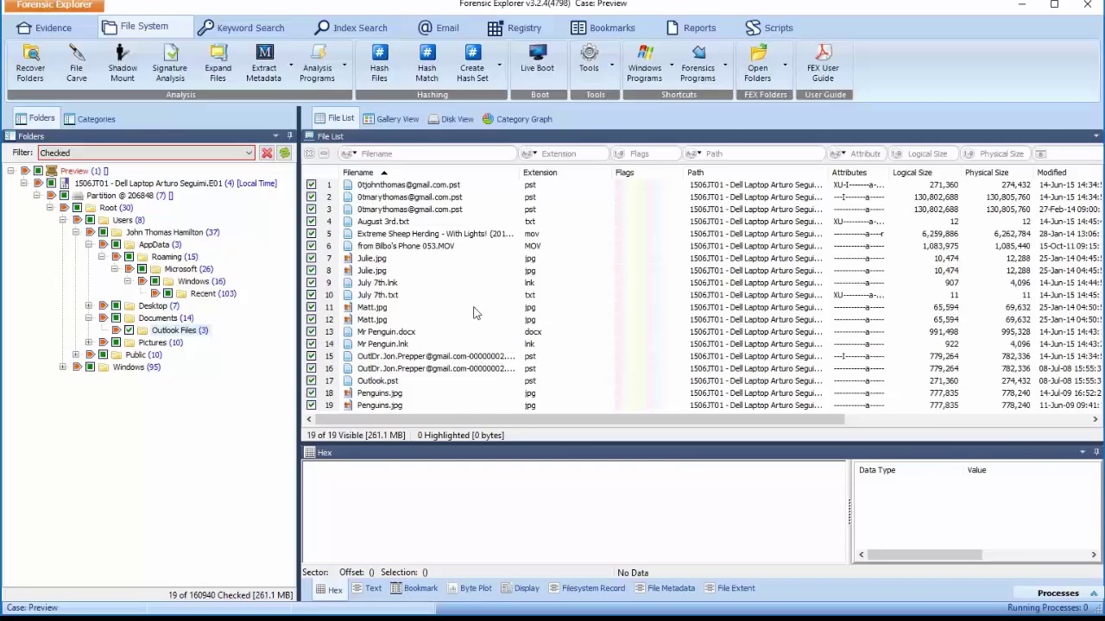
# Step: Start a .L01 logical evidence export named 'Selected Files from JTH Dell for Disclosure'
pyautogui.rightClick(470, 262)
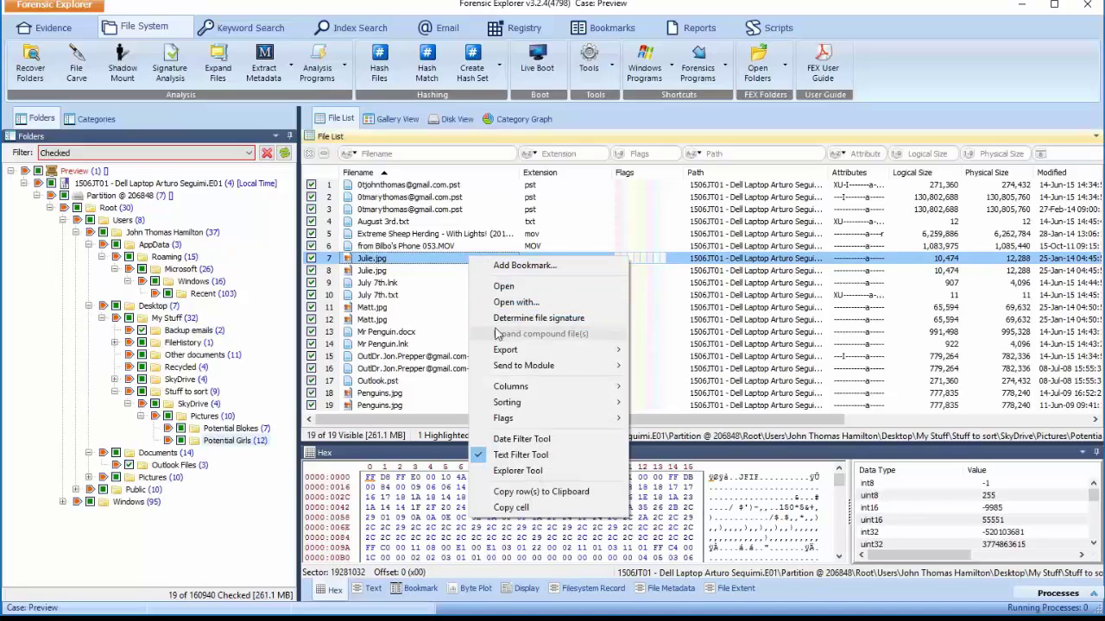
pyautogui.moveTo(505, 354)
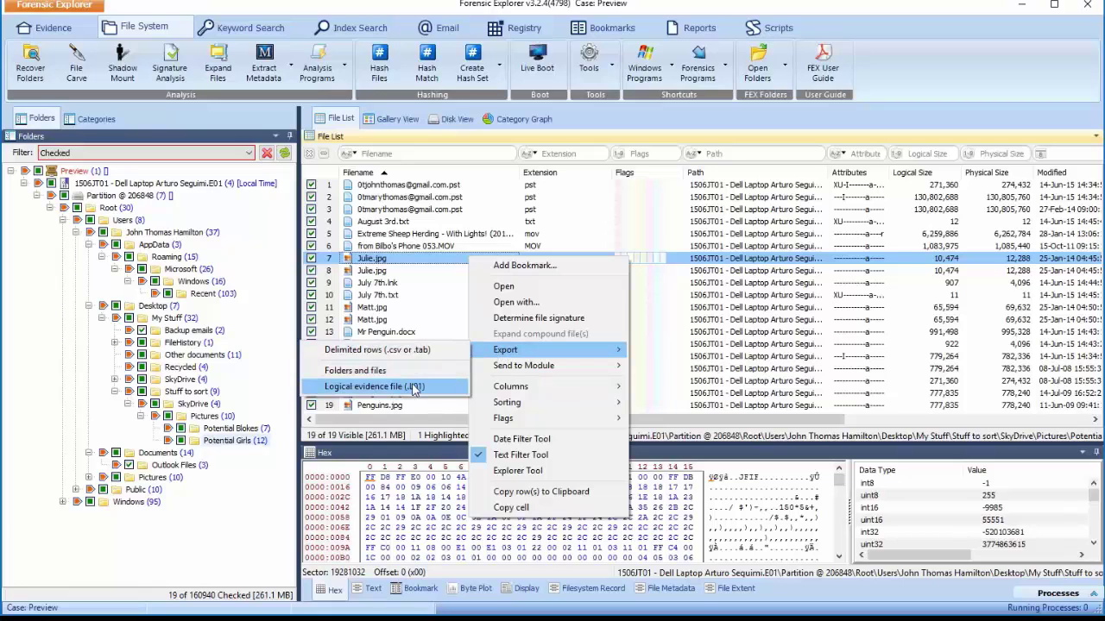
pyautogui.click(414, 390)
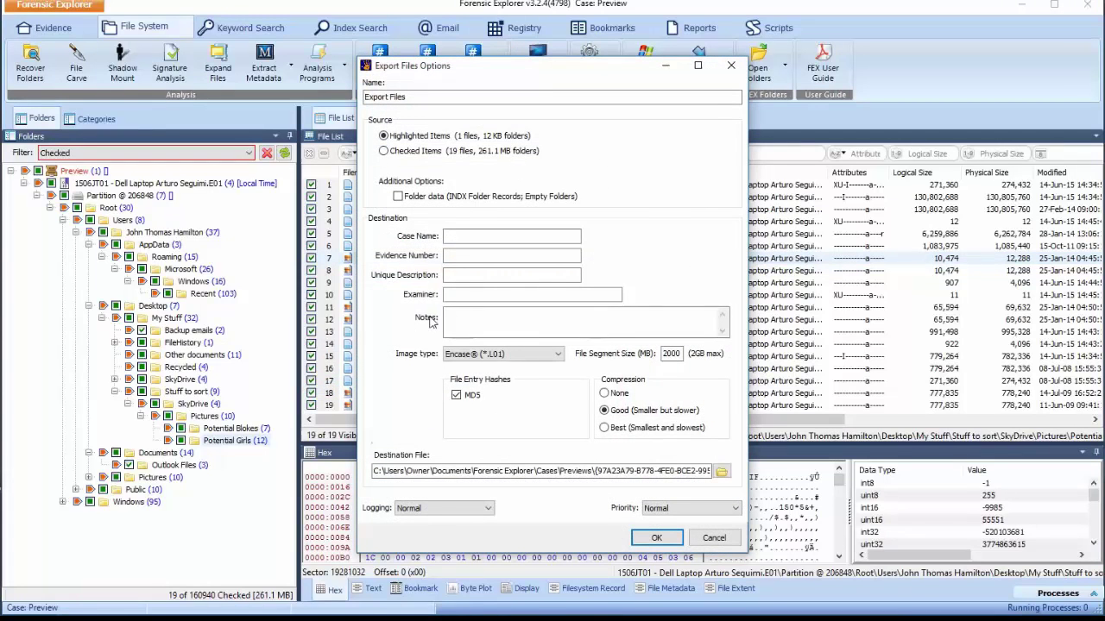
pyautogui.tripleClick(422, 97)
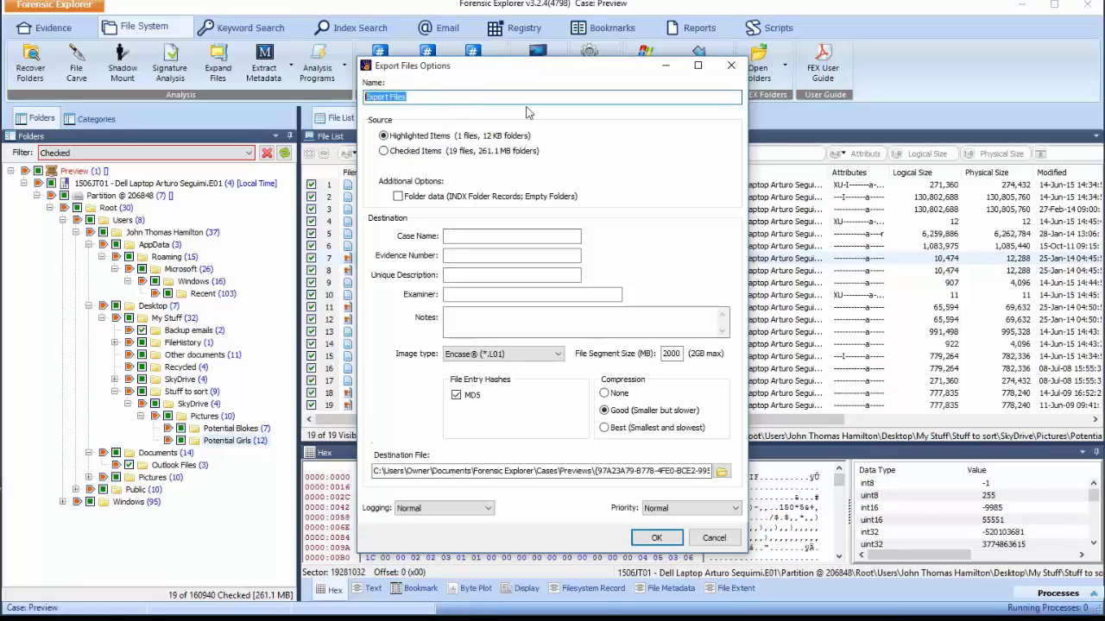
pyautogui.write('Selected Files from JTH')
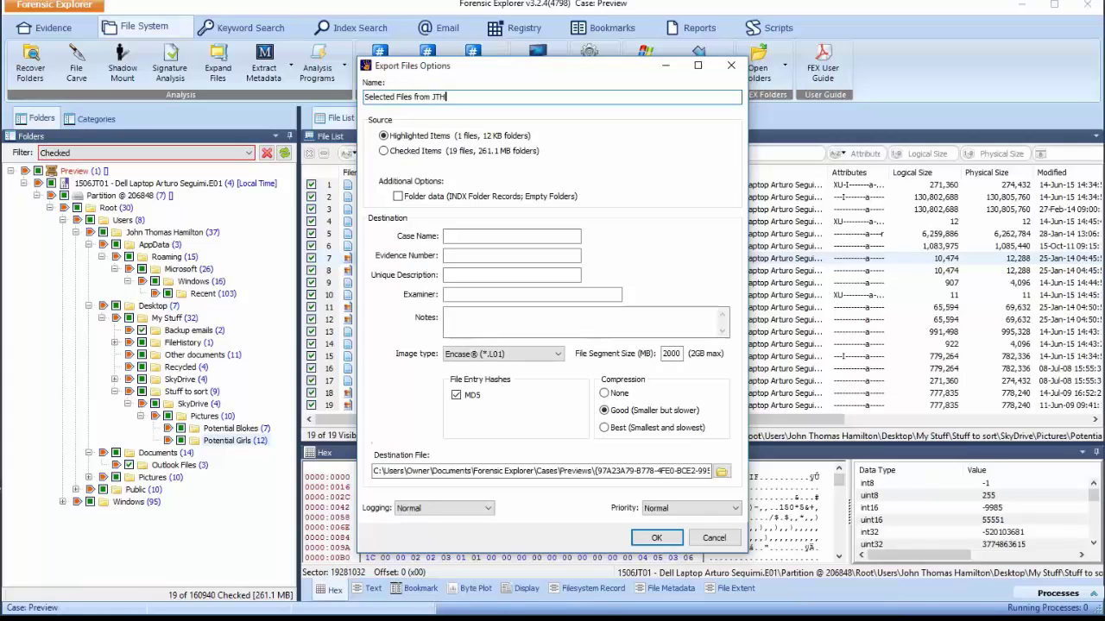
pyautogui.write(' Dell for Disclosure')
# Step: Export the Checked Items with folder data, under case name 'Op Seguimi'
pyautogui.click(384, 151)
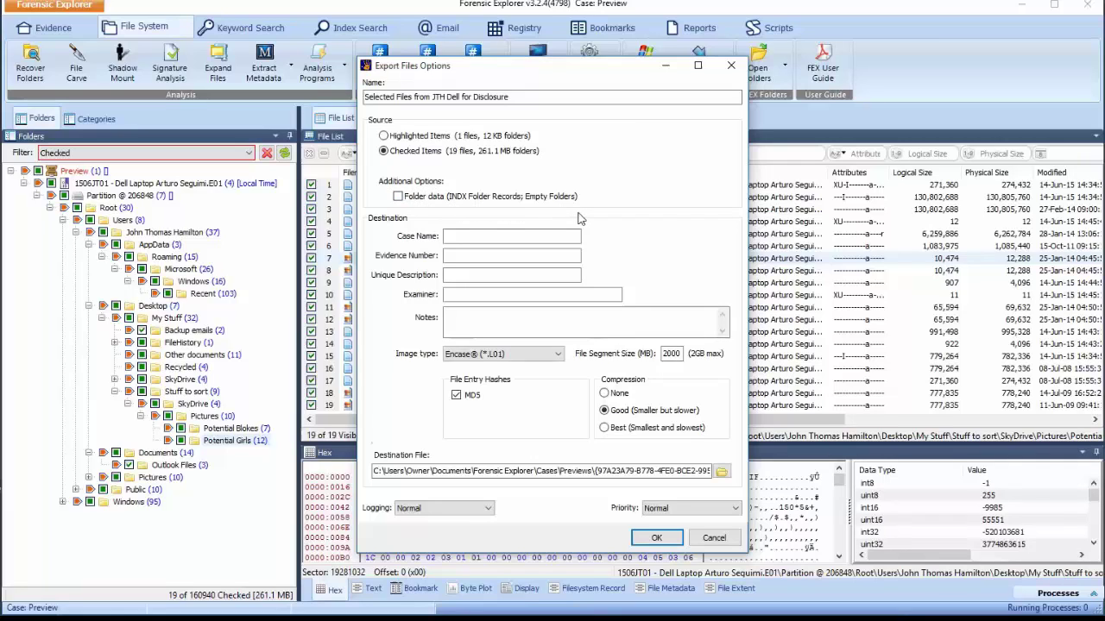
pyautogui.click(399, 198)
pyautogui.click(492, 233)
pyautogui.write('Op Seguimi')
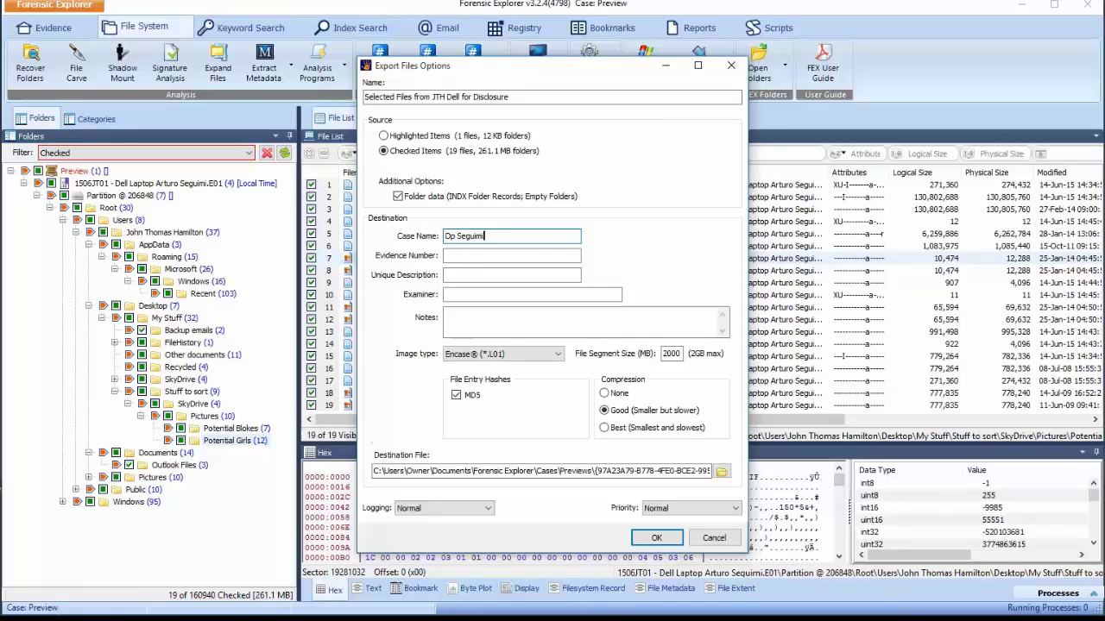
# Step: Enter evidence number JT01 and description 'Selected files from Jt01'
pyautogui.click(487, 254)
pyautogui.write('J')
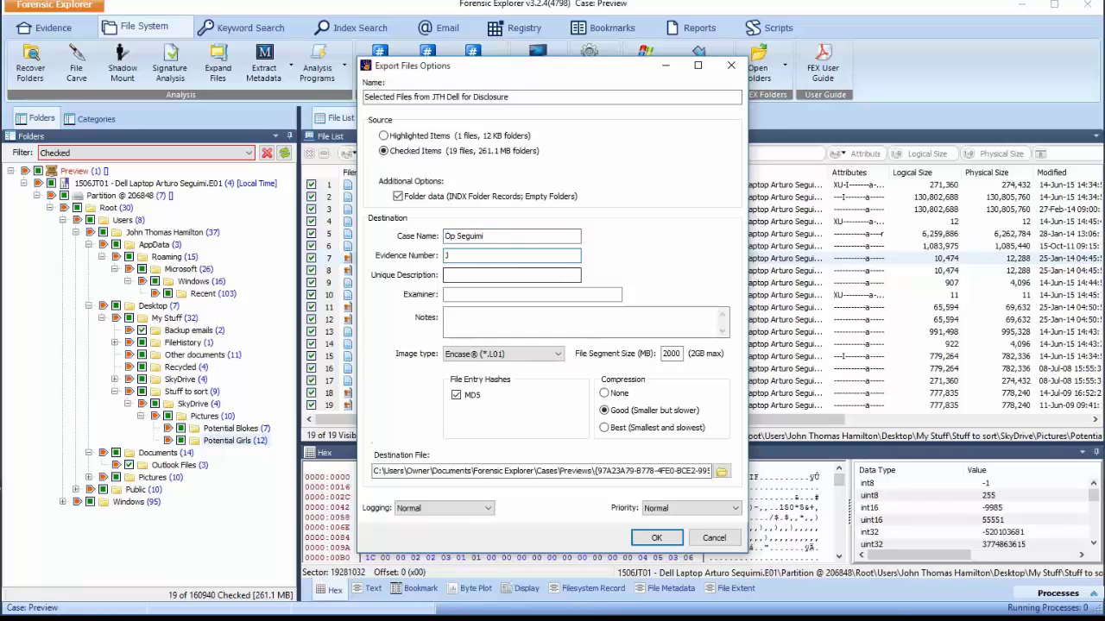
pyautogui.write('T01')
pyautogui.click(493, 277)
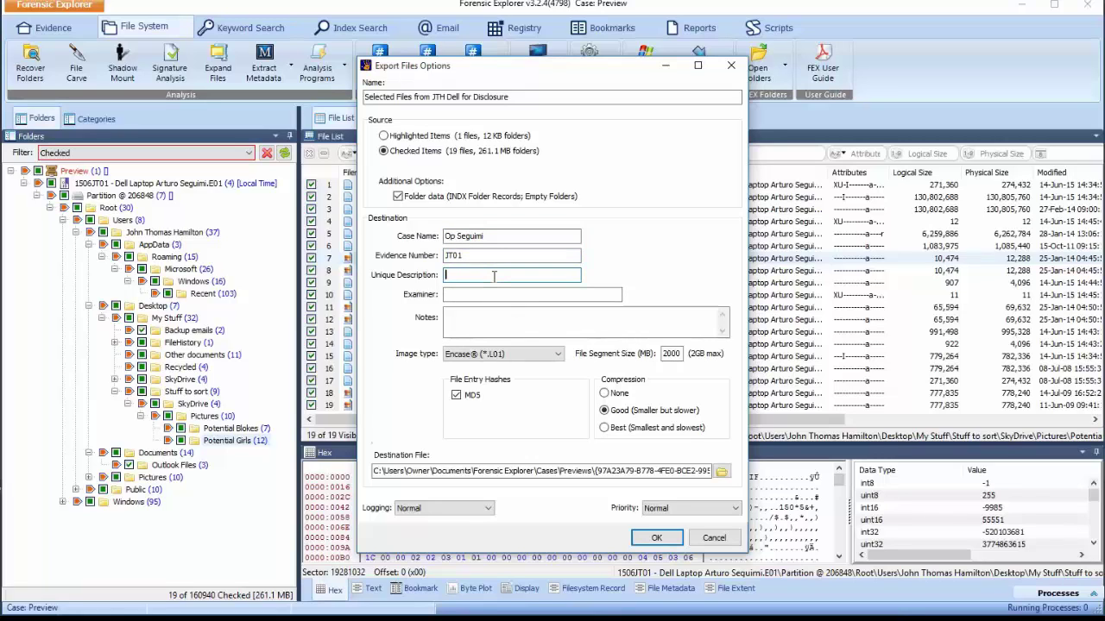
pyautogui.write('Selected files from Jt01')
# Step: Fill in the examiner's initials and notes, and set Compression to None
pyautogui.click(508, 298)
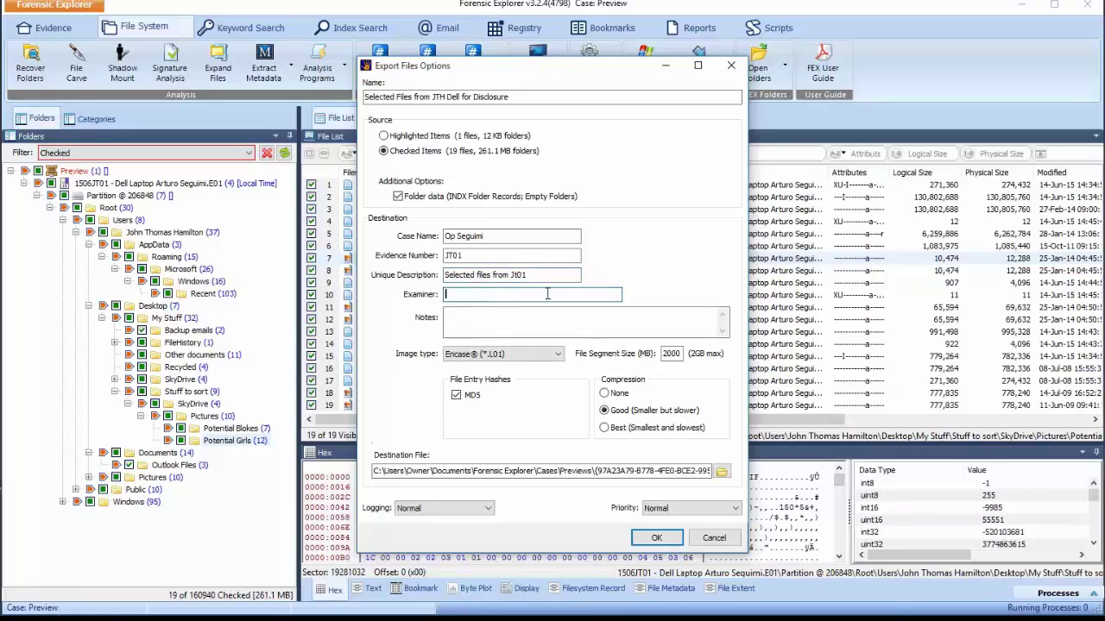
pyautogui.write('JZT')
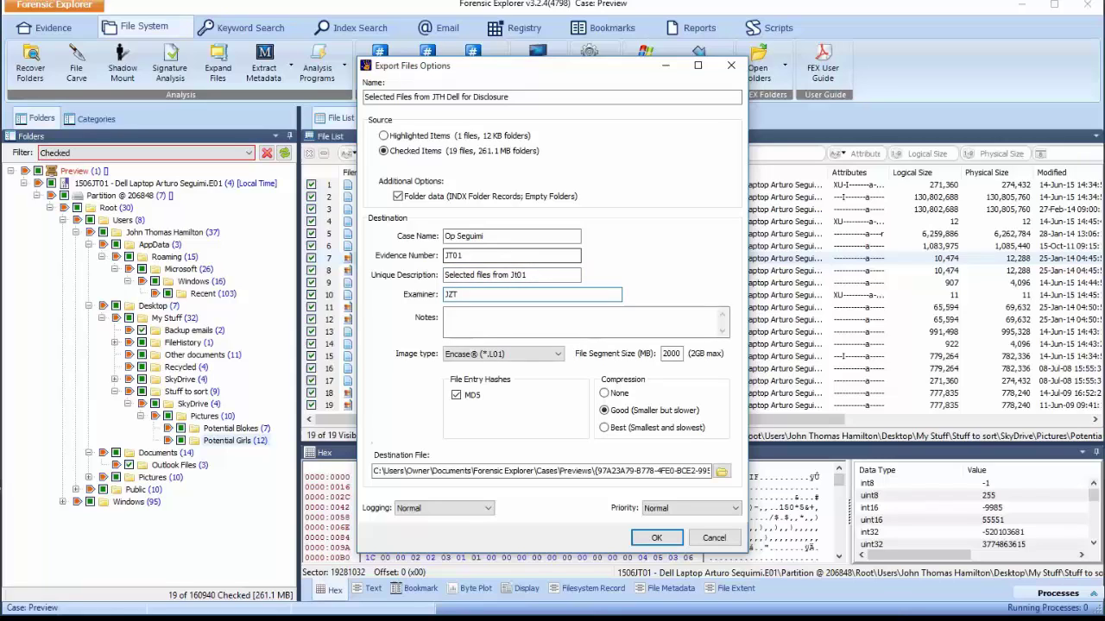
pyautogui.click(459, 312)
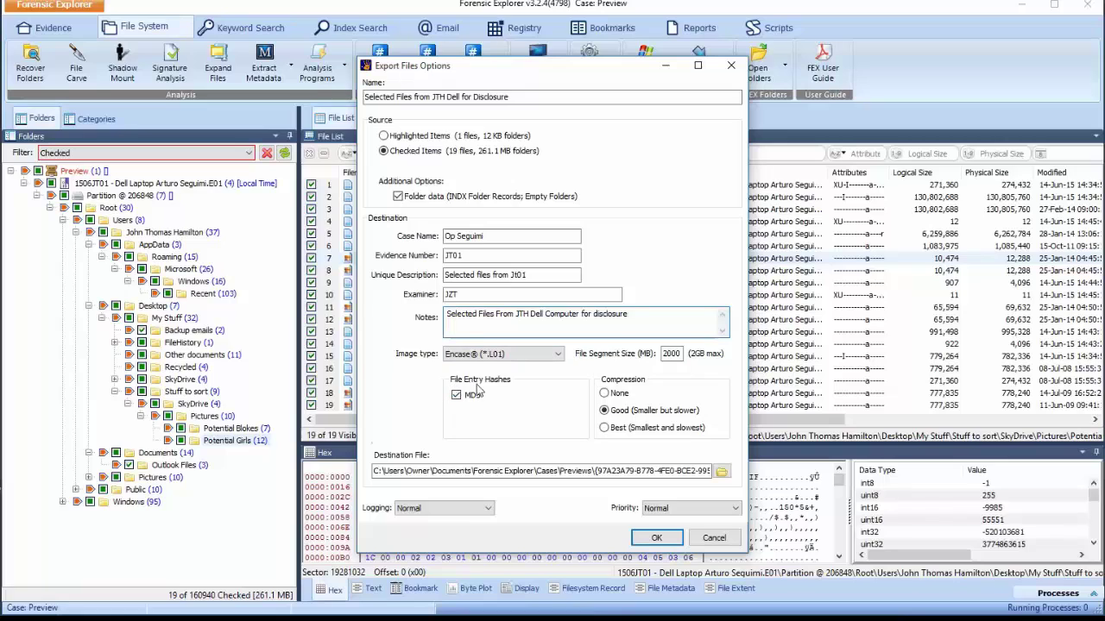
pyautogui.click(605, 395)
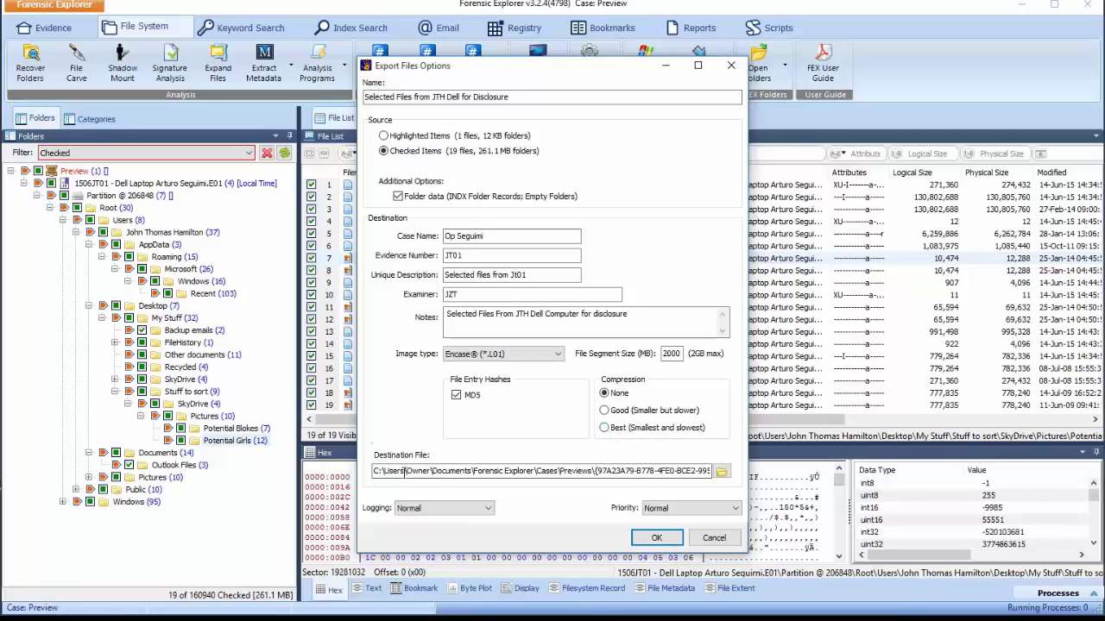
# Step: Create and open a 'Selected Files JTH' folder on Cases (Z:) for the export
pyautogui.click(721, 472)
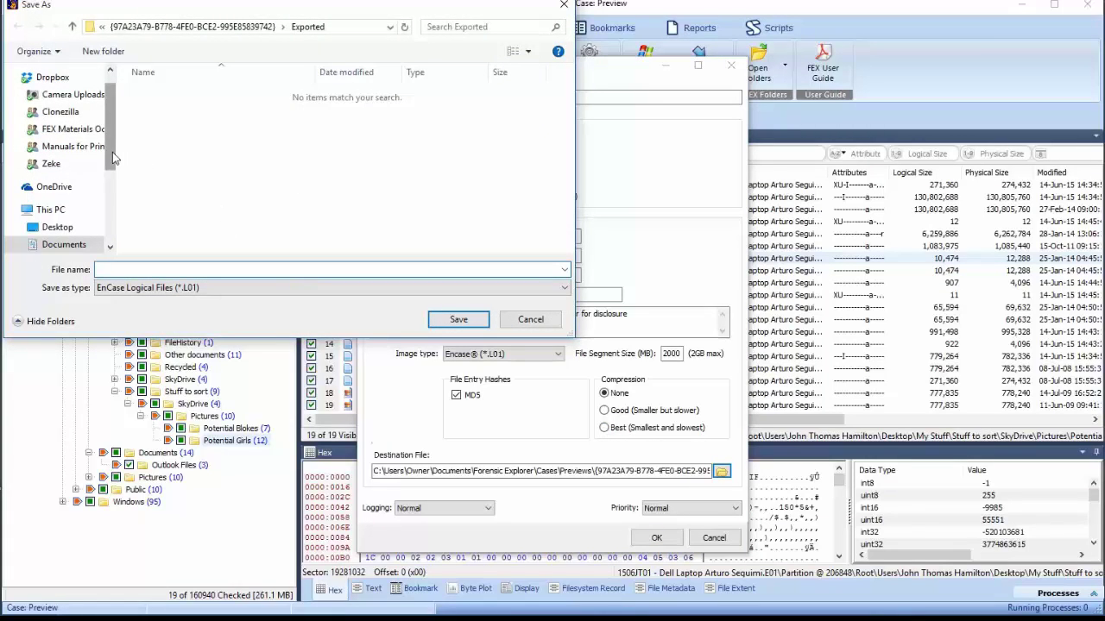
pyautogui.moveTo(113, 152); pyautogui.dragTo(119, 233)
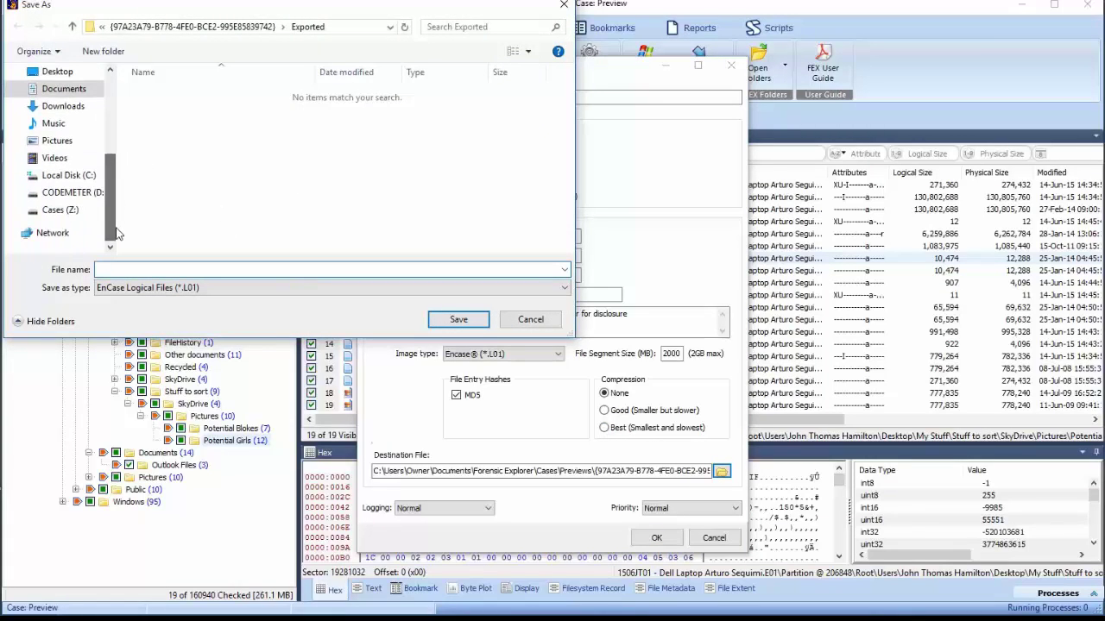
pyautogui.click(72, 214)
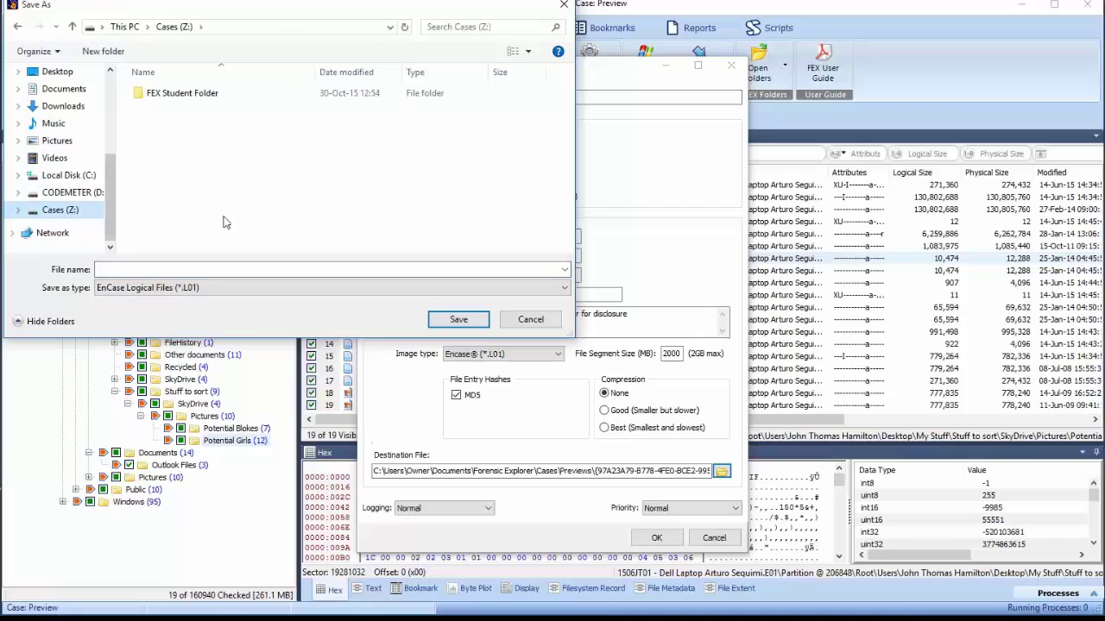
pyautogui.rightClick(197, 147)
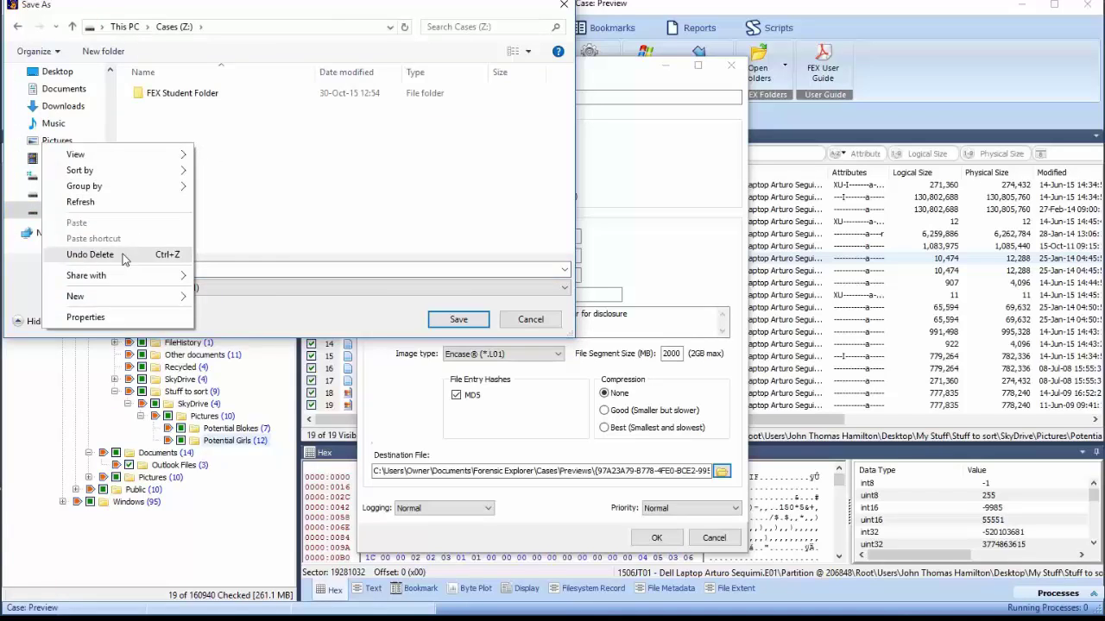
pyautogui.moveTo(121, 300)
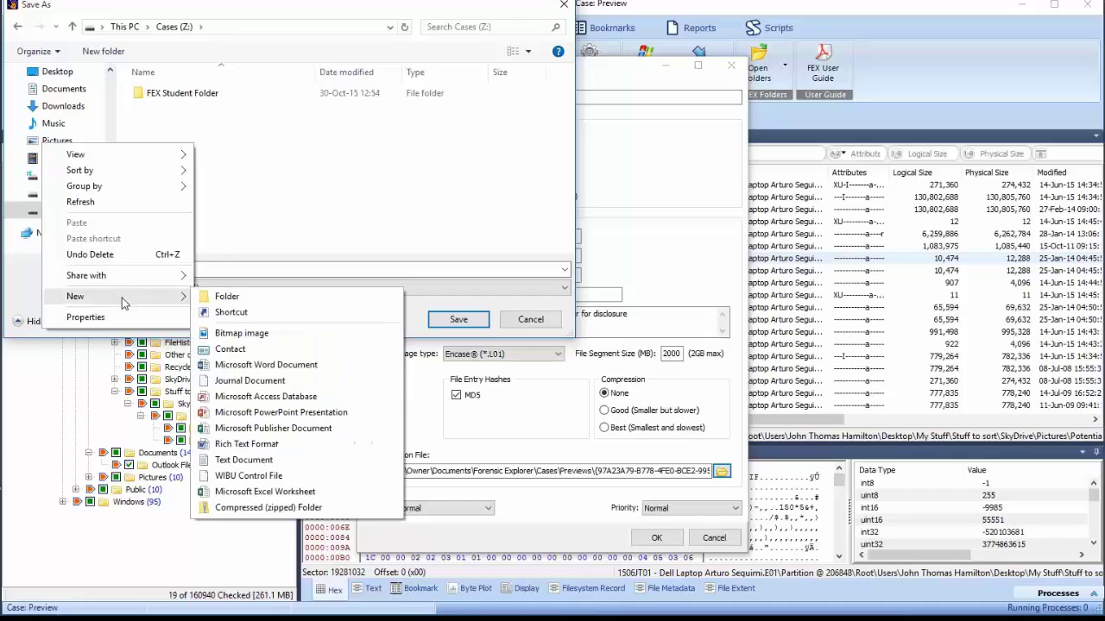
pyautogui.click(218, 298)
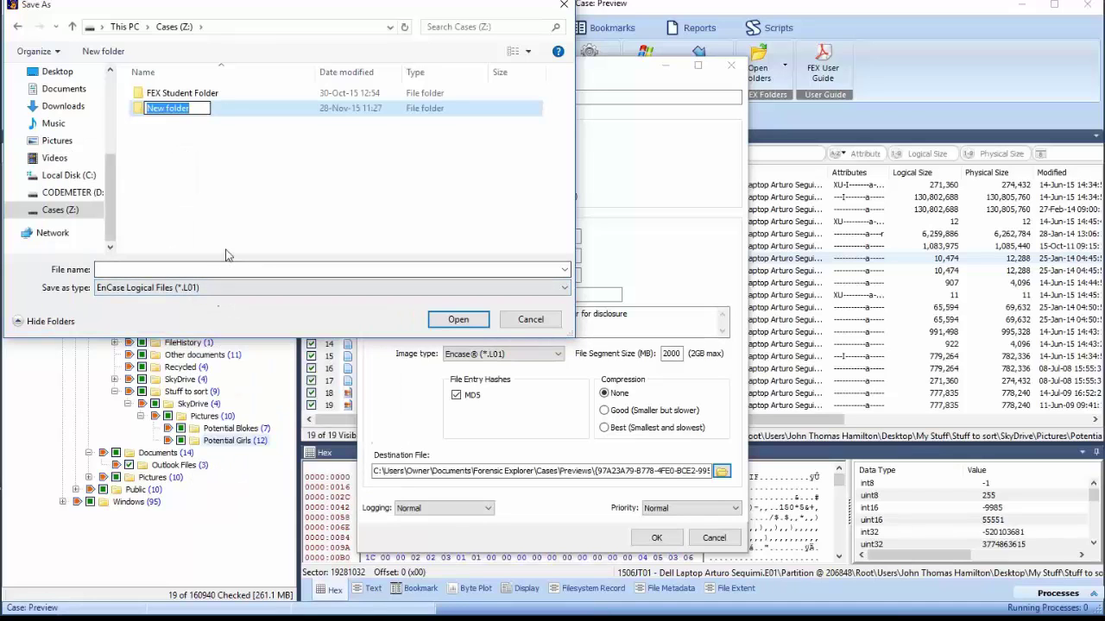
pyautogui.write('Sel')
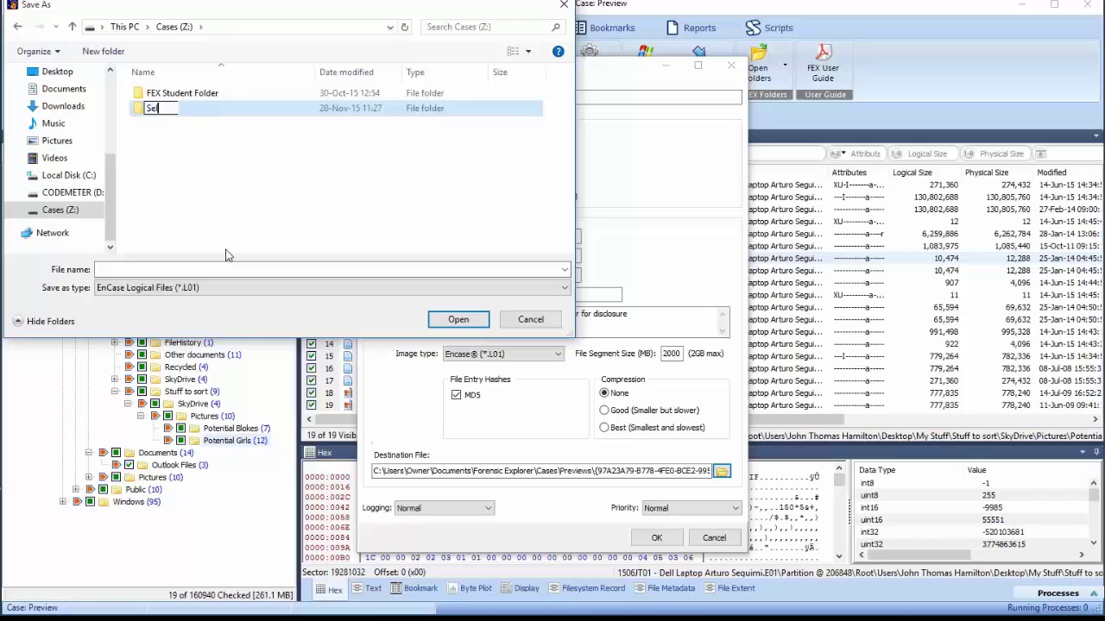
pyautogui.write('ectede Fil')
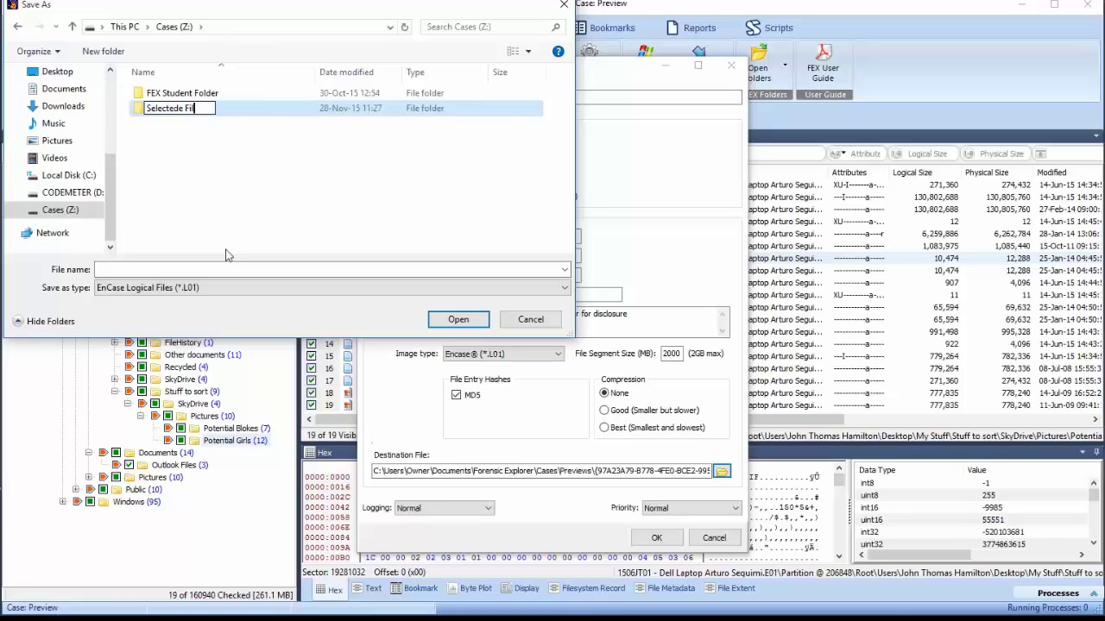
pyautogui.write('es JTH')
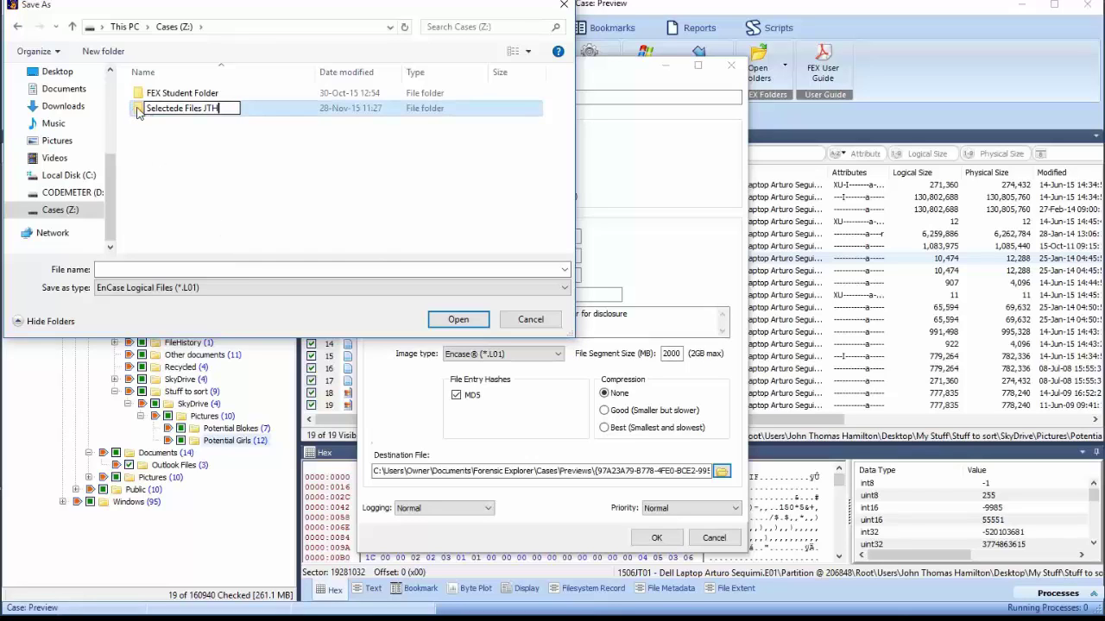
pyautogui.click(182, 108)
pyautogui.press('BackSpace')
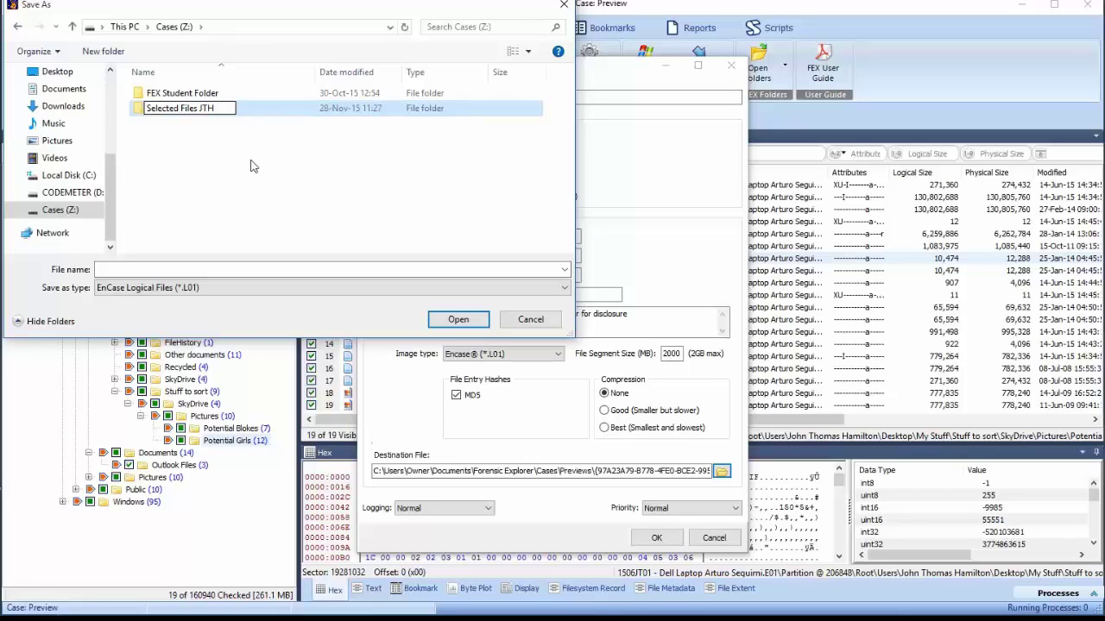
pyautogui.click(144, 115)
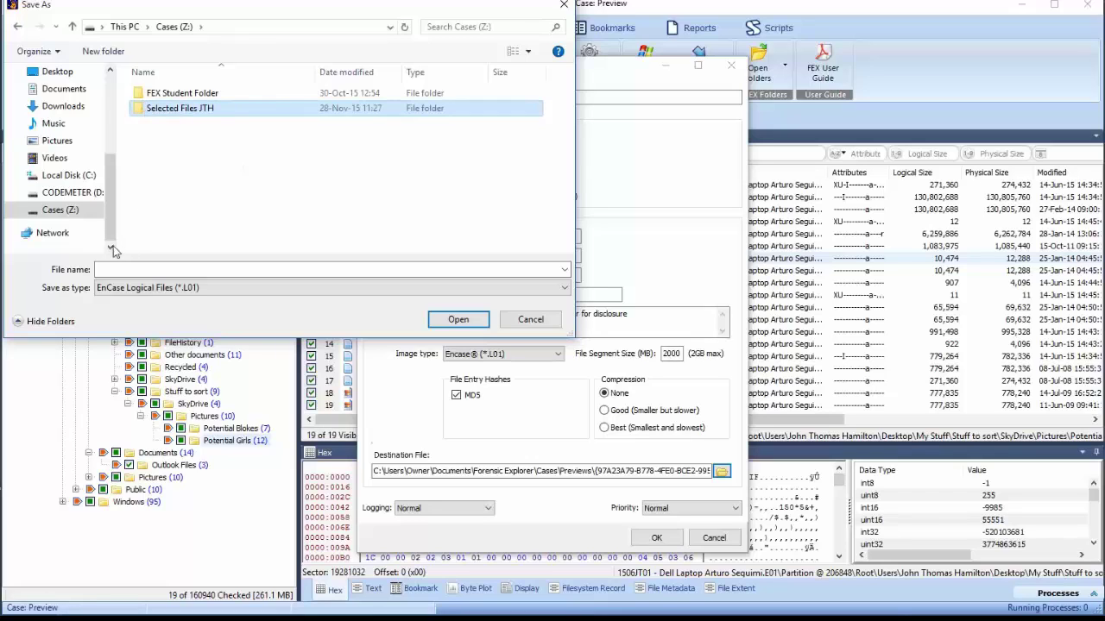
pyautogui.doubleClick(148, 109)
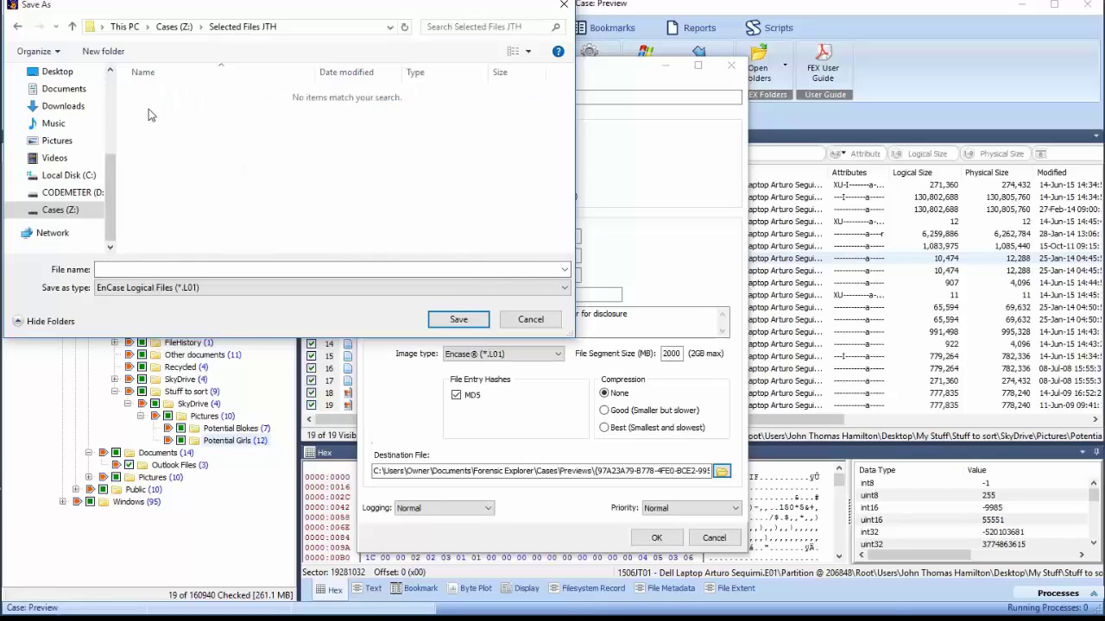
# Step: Name the output 'JT01A Selected Files' and run the L01 export
pyautogui.click(125, 270)
pyautogui.write('J')
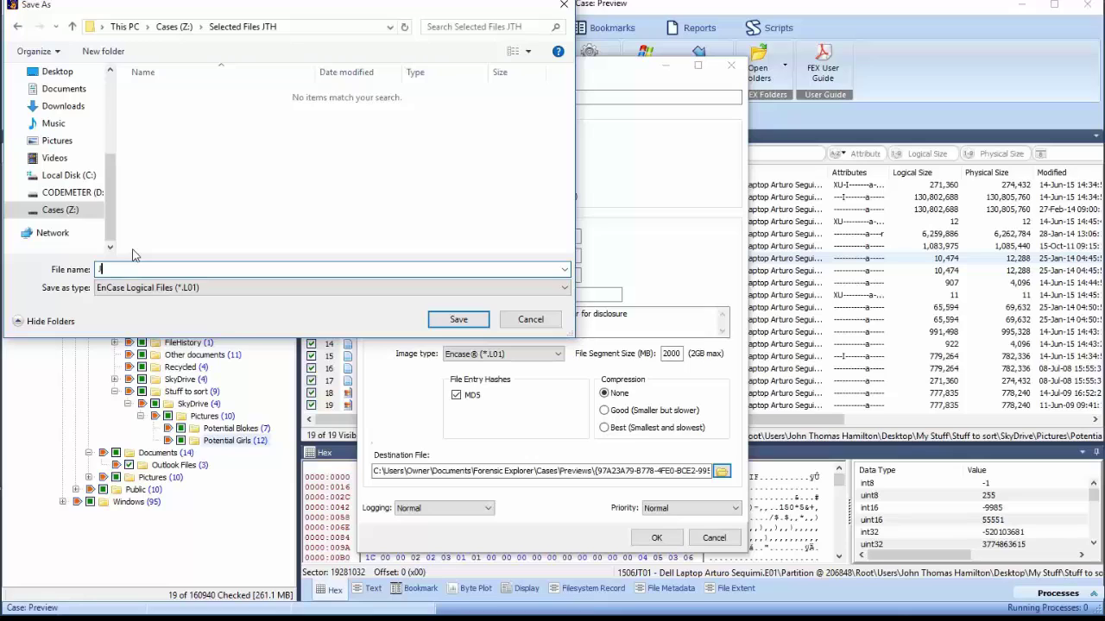
pyautogui.write('T01A Selected Files')
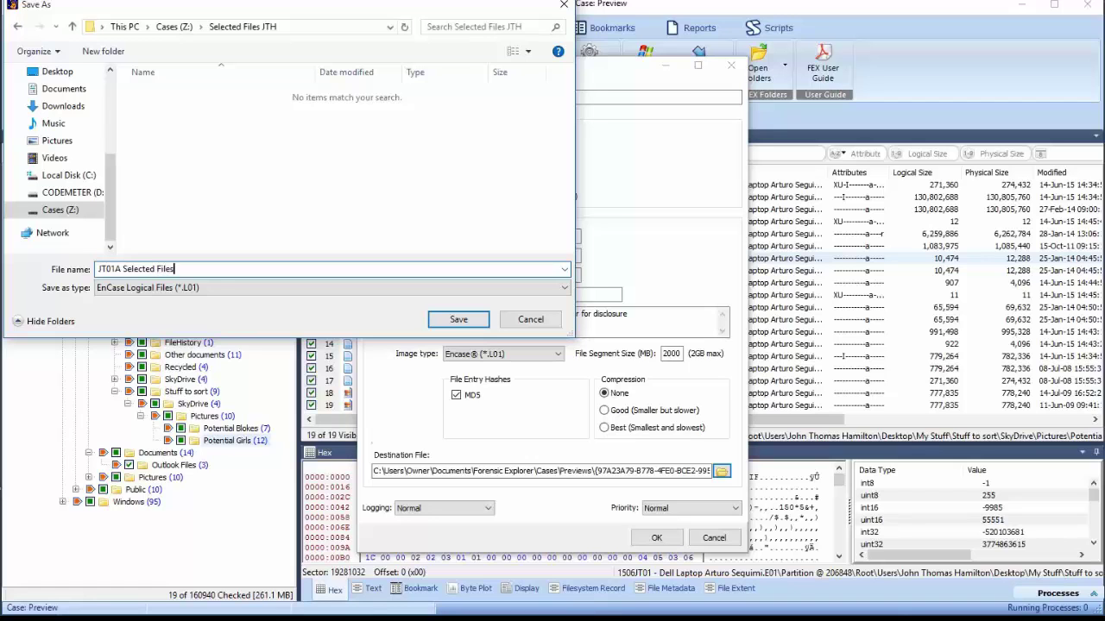
pyautogui.click(458, 320)
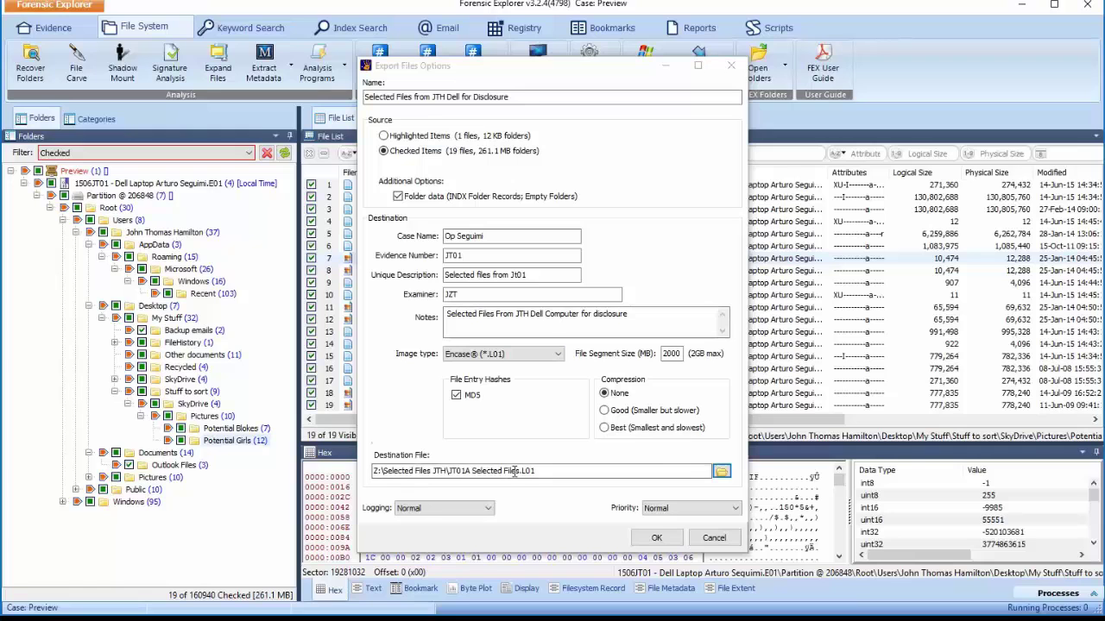
pyautogui.click(656, 538)
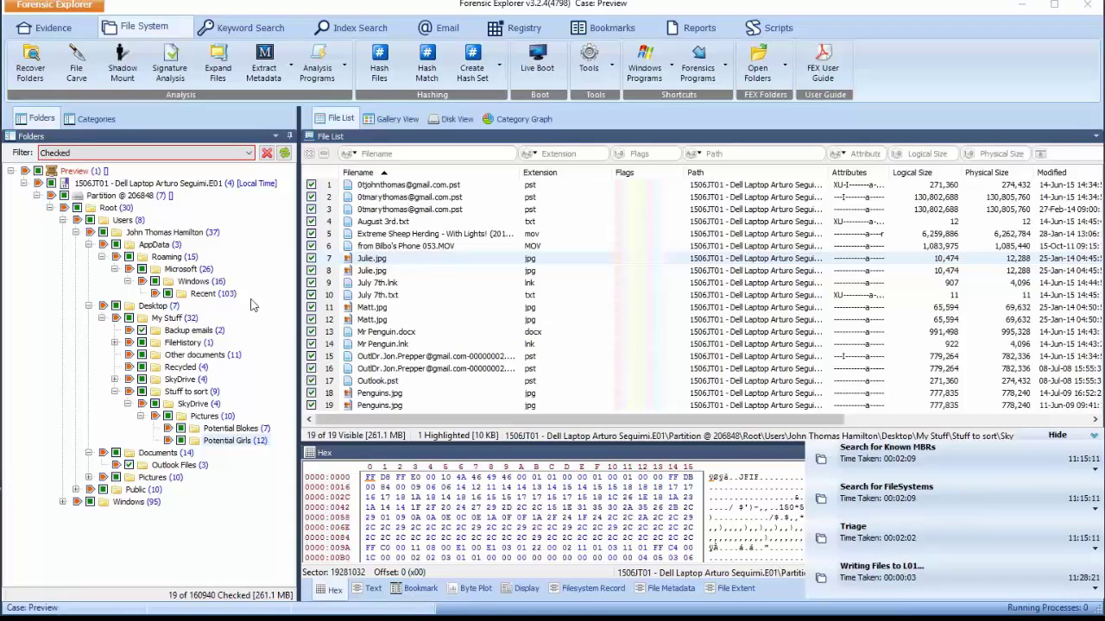
# Step: Reset to No Filter, close the current case, and start a new Preview case
pyautogui.click(267, 152)
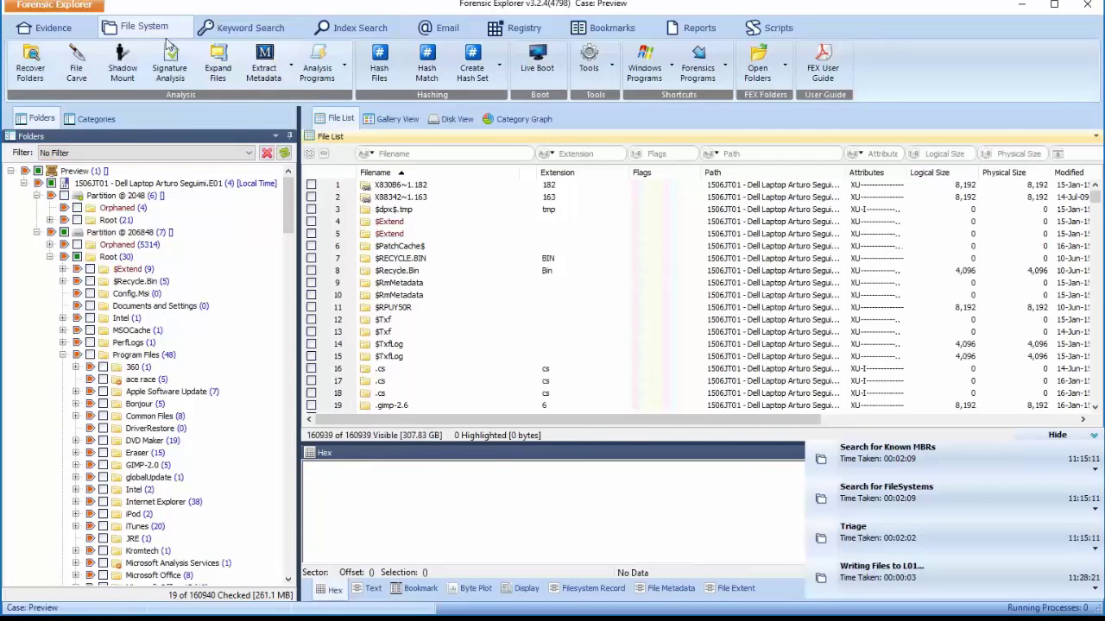
pyautogui.click(69, 33)
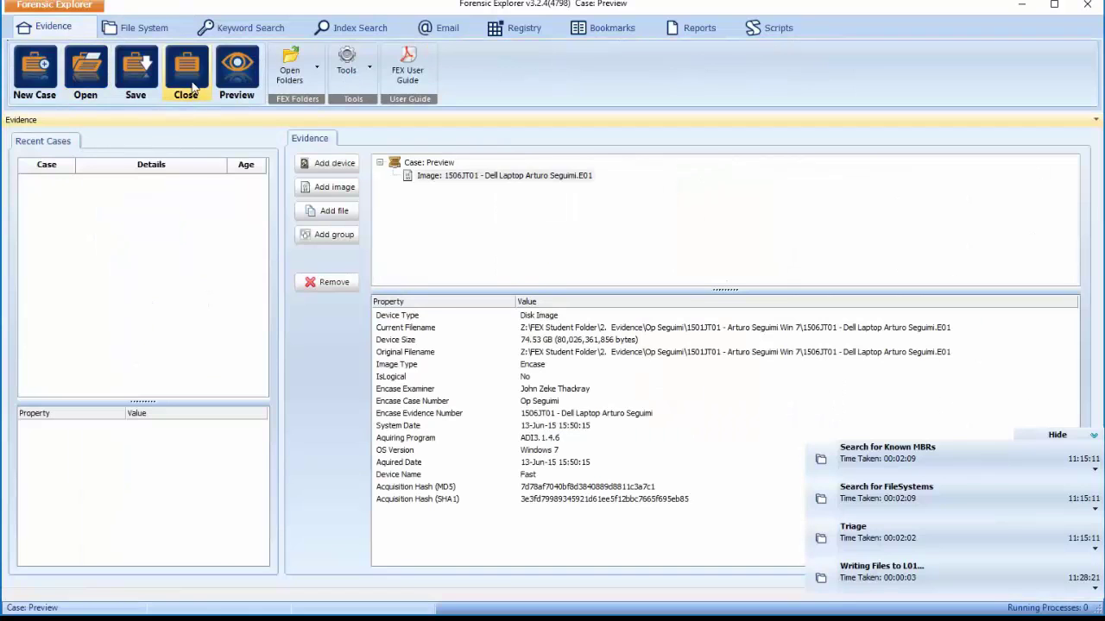
pyautogui.click(188, 81)
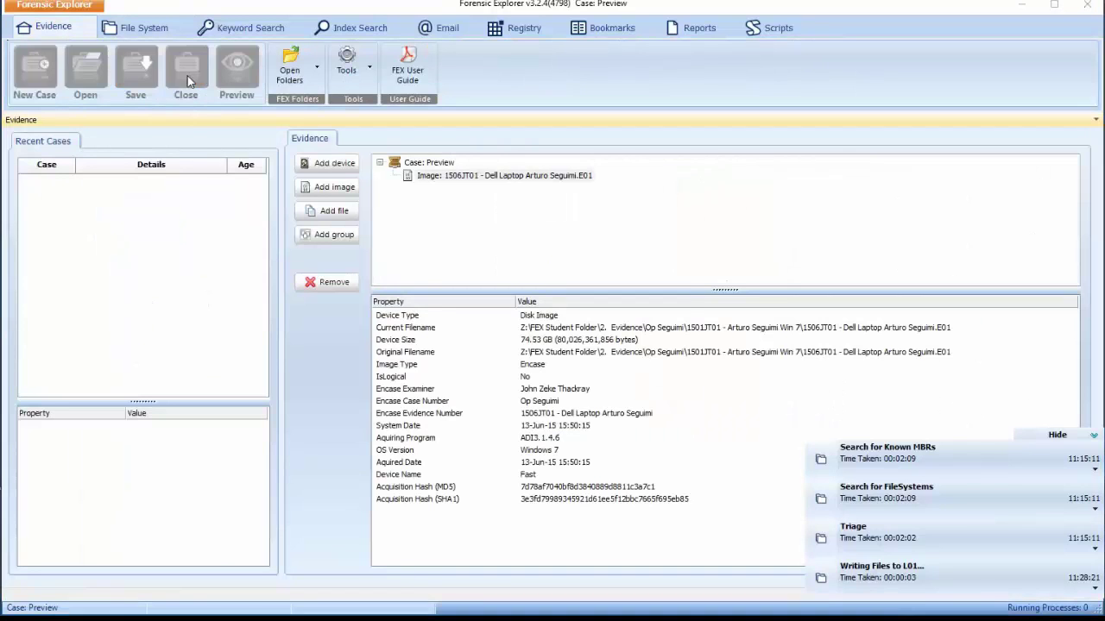
pyautogui.click(597, 322)
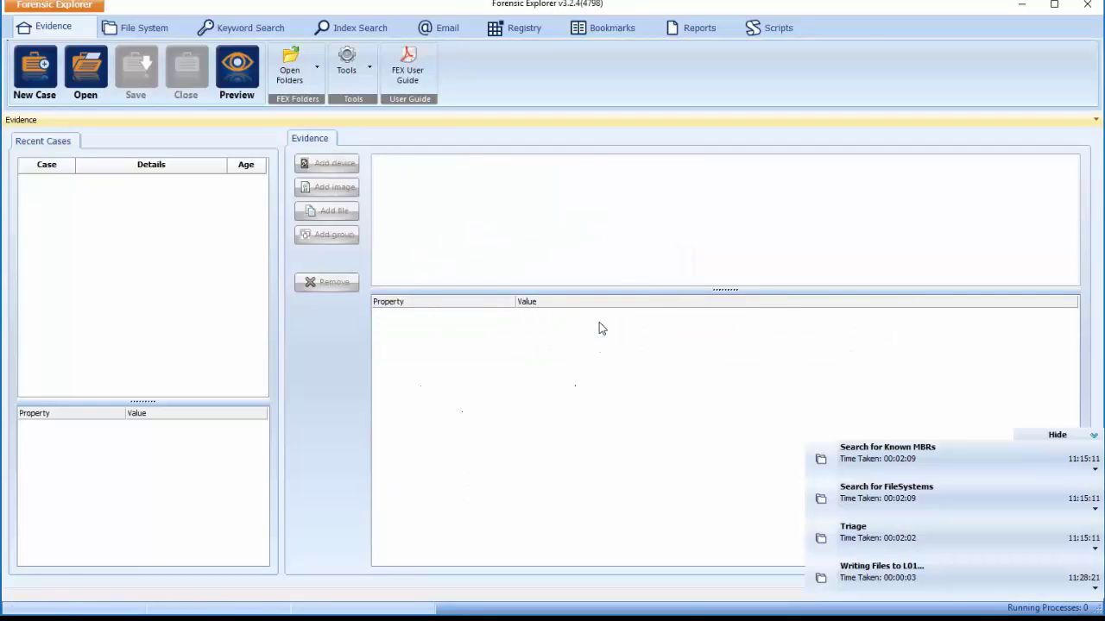
pyautogui.click(245, 75)
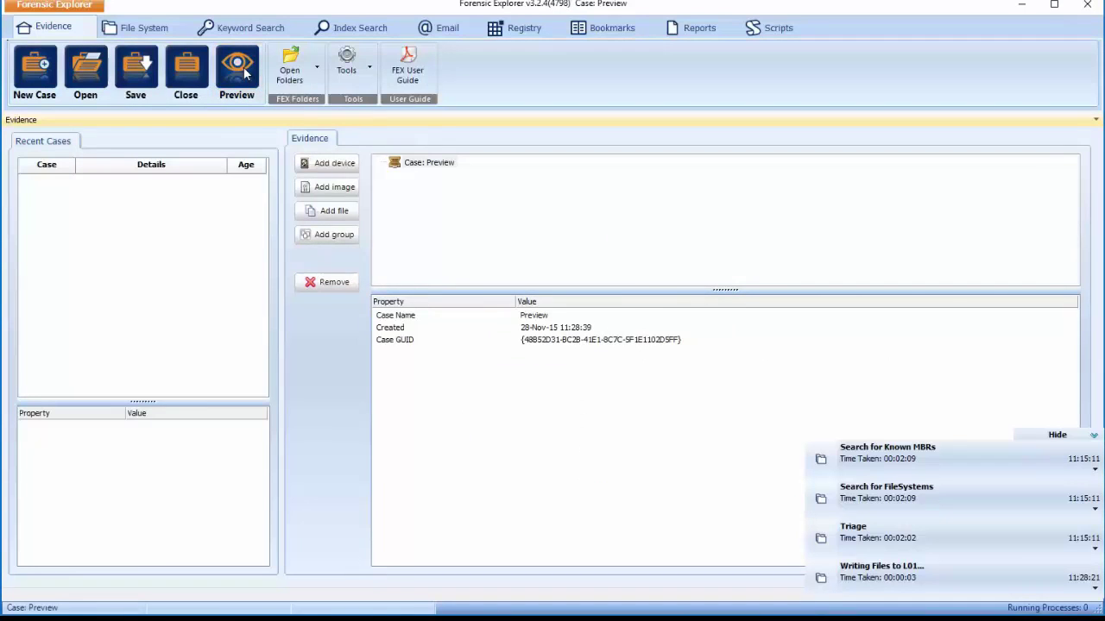
# Step: Add Z:\Selected Files JTH\JT01A Selected Files.L01 as evidence, process it, and view File System
pyautogui.click(335, 191)
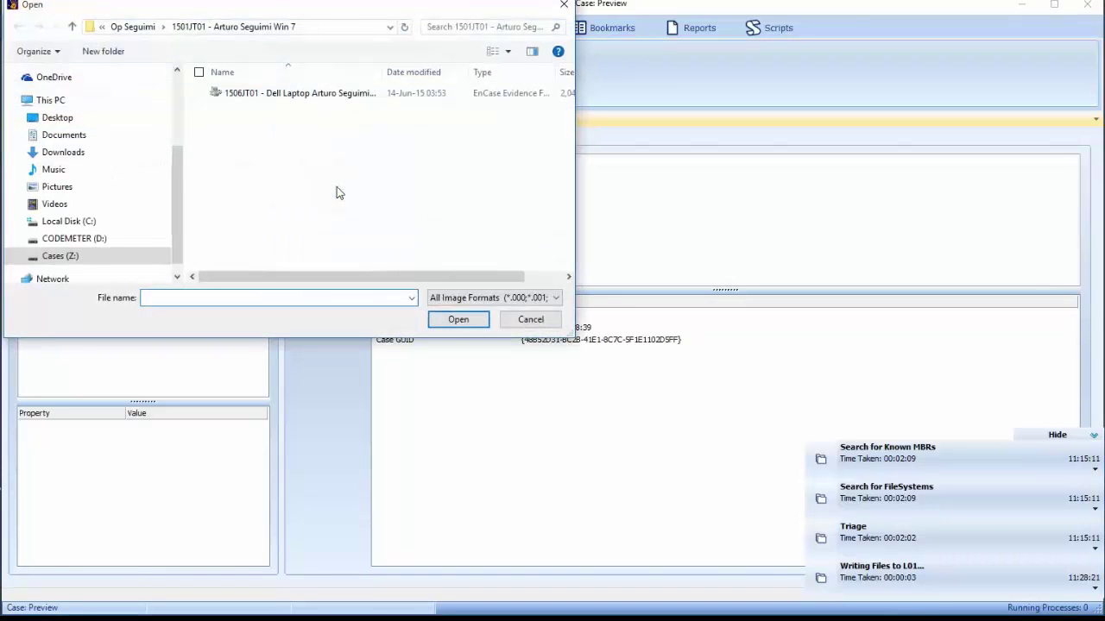
pyautogui.click(86, 257)
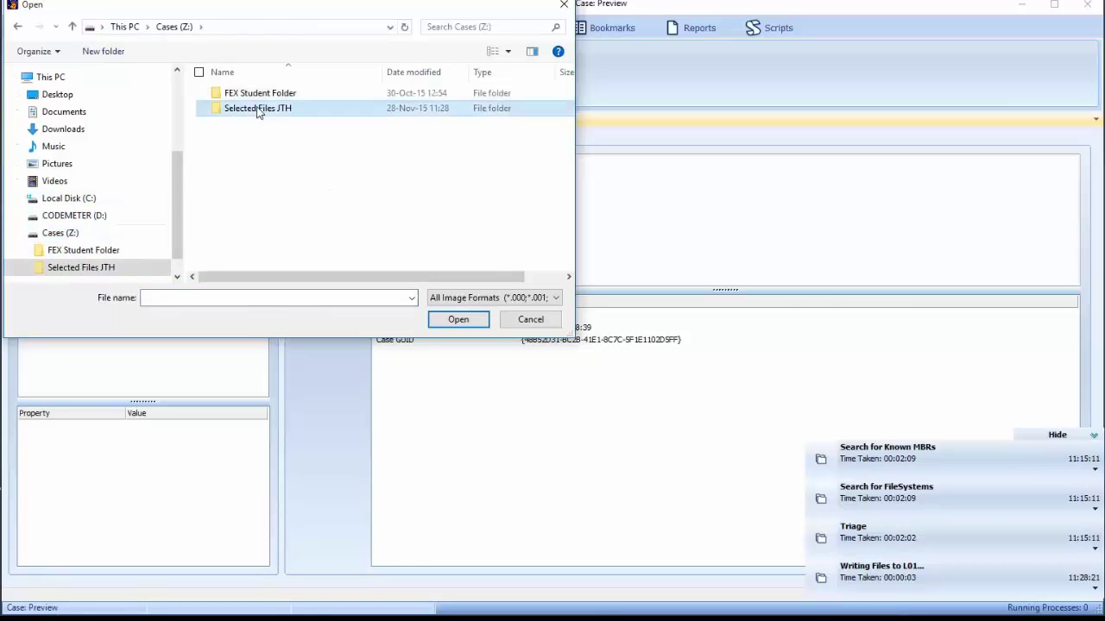
pyautogui.doubleClick(257, 110)
pyautogui.click(257, 96)
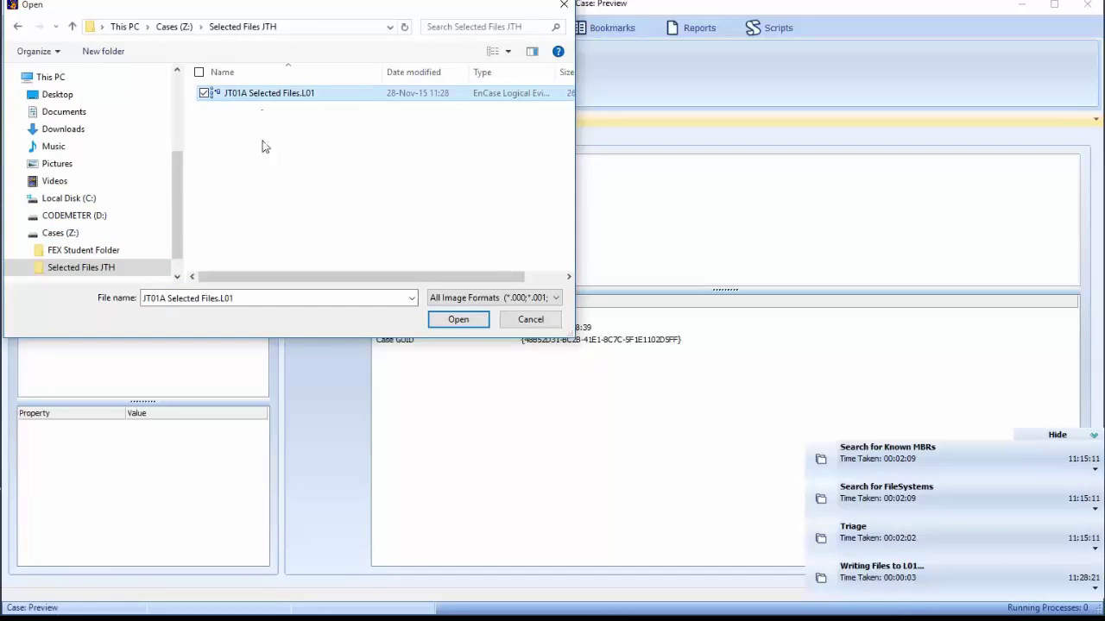
pyautogui.click(464, 324)
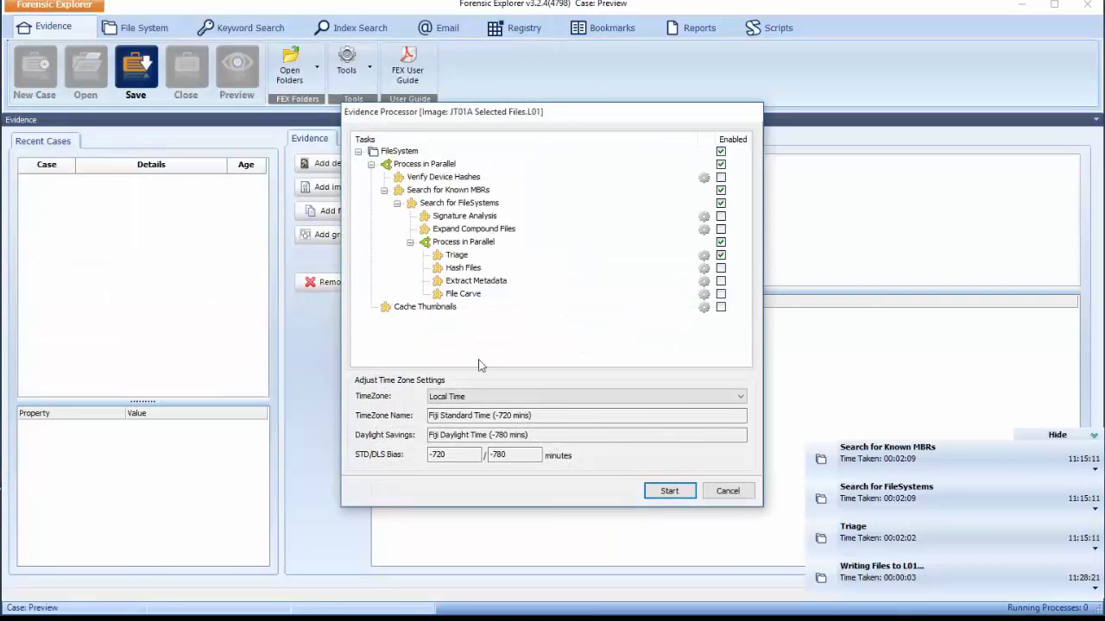
pyautogui.click(670, 490)
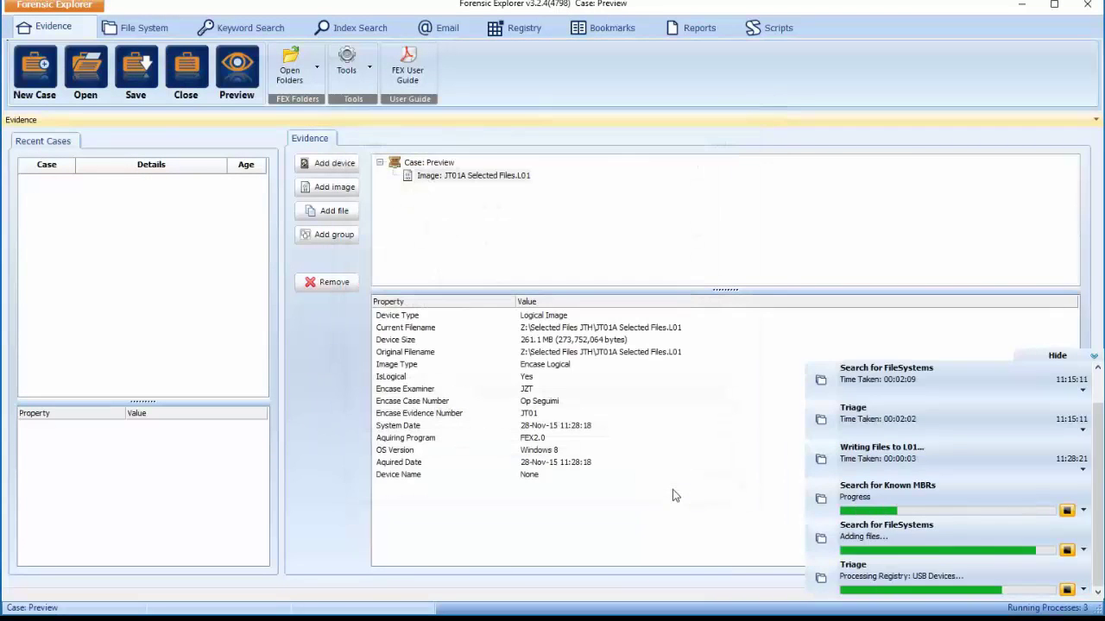
pyautogui.click(140, 30)
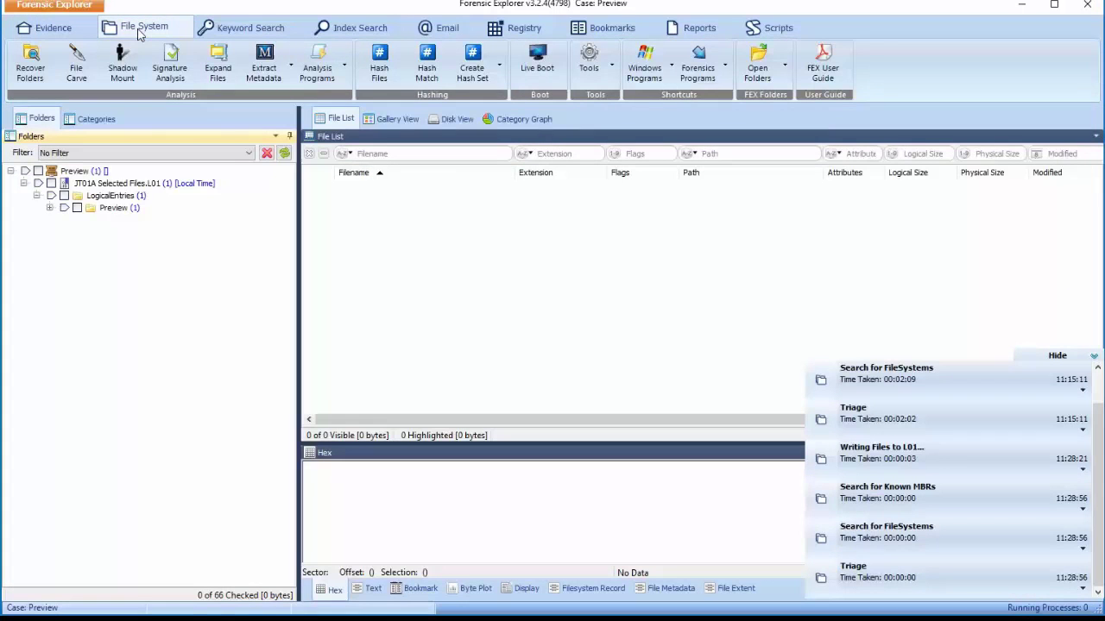
# Step: Show all 65 L01 items recursively and collapse the processes panel
pyautogui.click(25, 172)
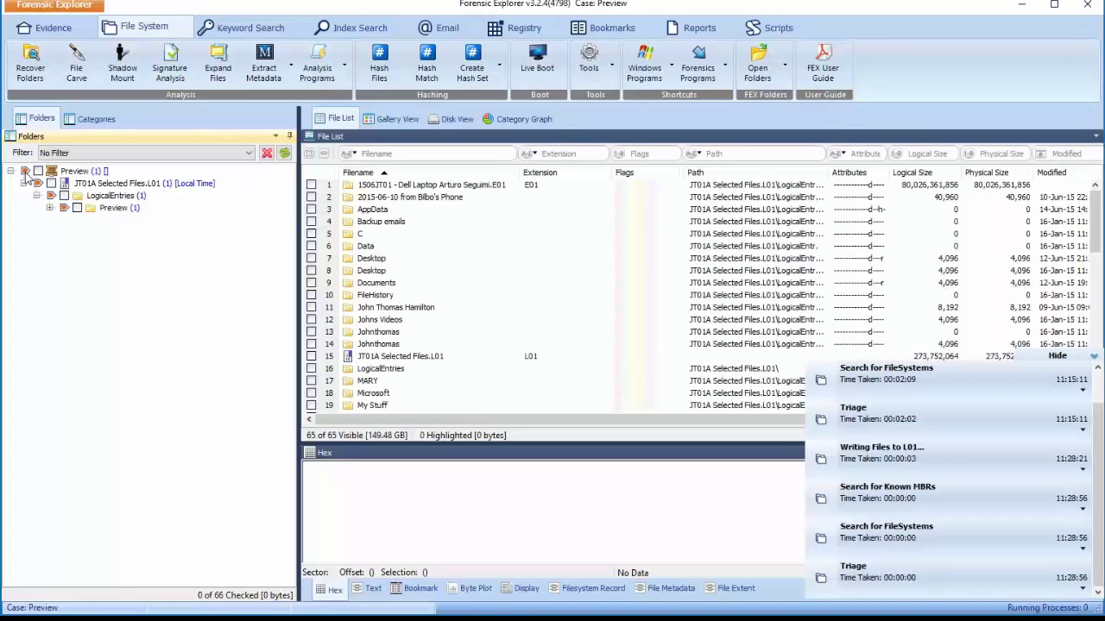
pyautogui.click(1094, 357)
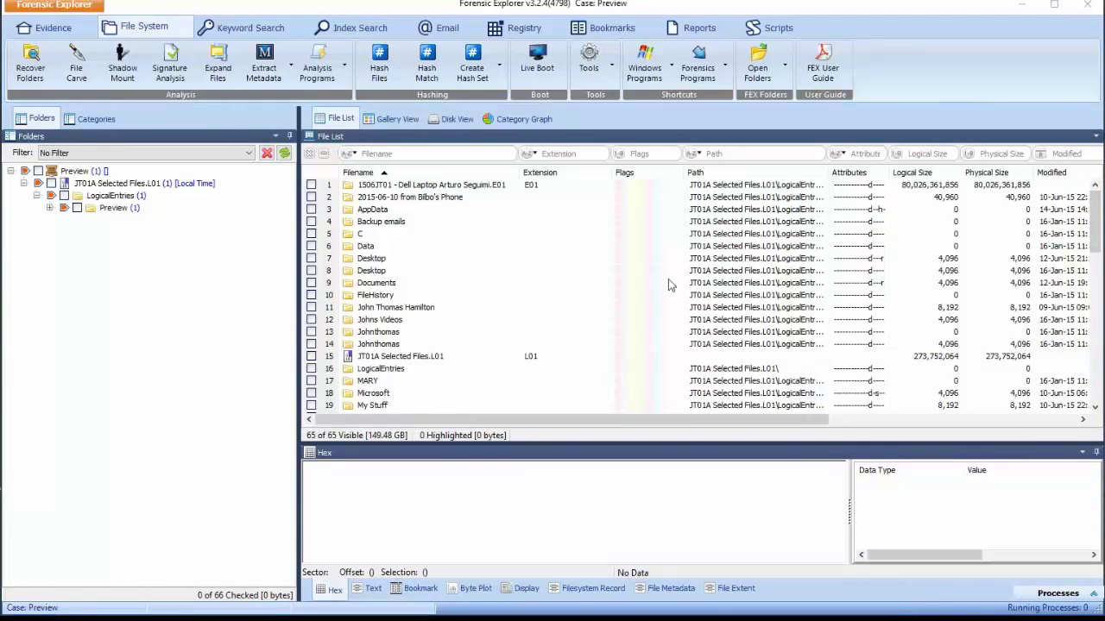
pyautogui.rightClick(612, 262)
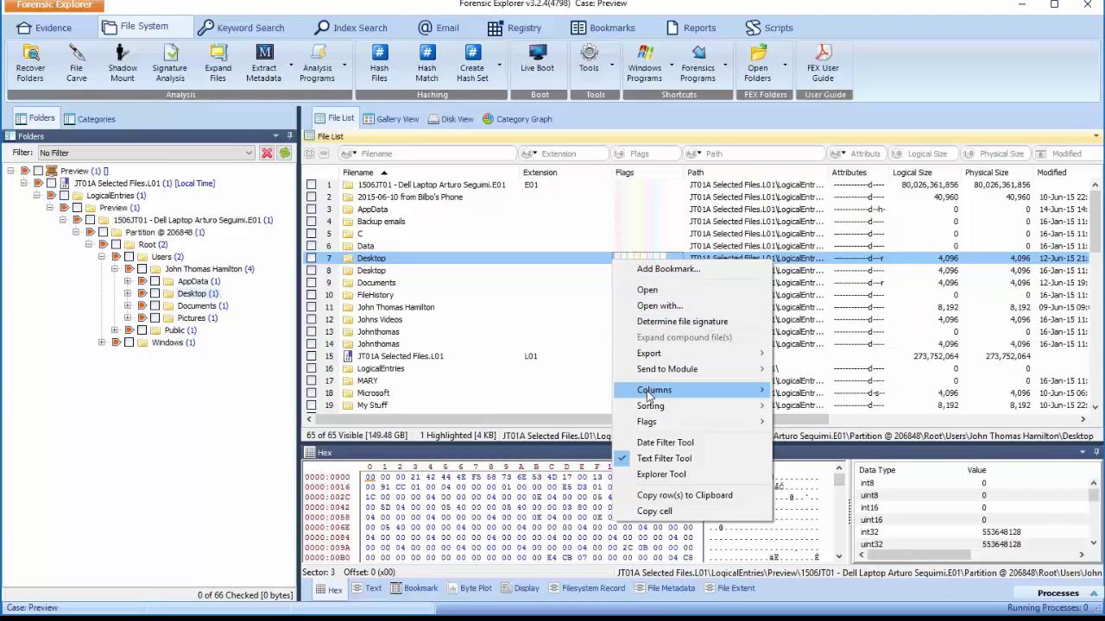
# Step: Add a File Acquisition Hash (MD5) column positioned right after Extension
pyautogui.moveTo(649, 394)
pyautogui.click(598, 395)
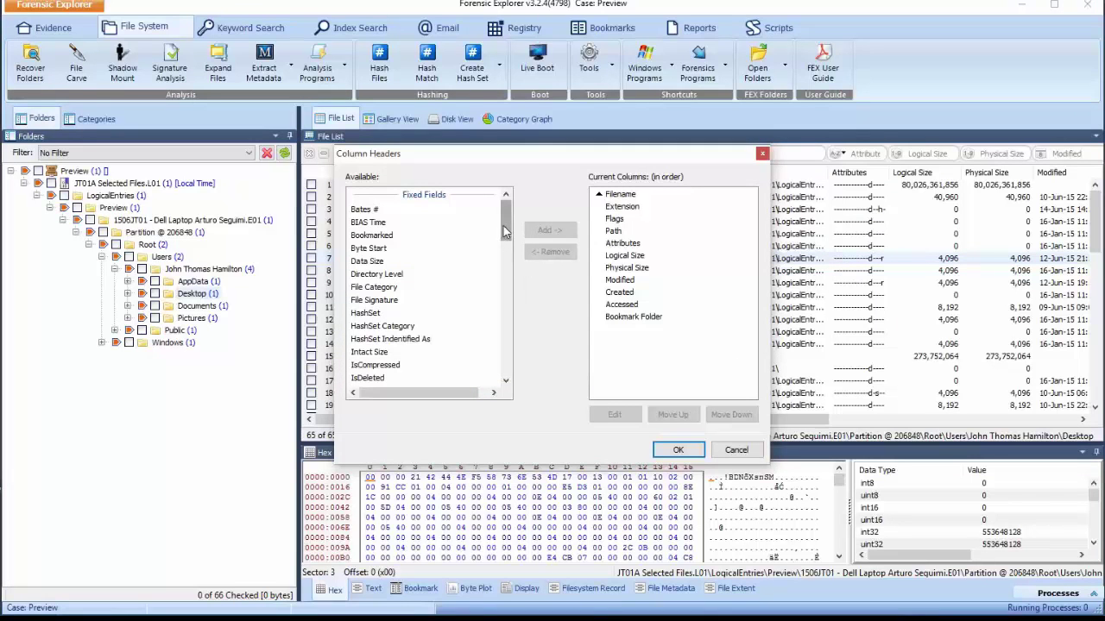
pyautogui.moveTo(505, 231); pyautogui.dragTo(505, 323)
pyautogui.click(434, 312)
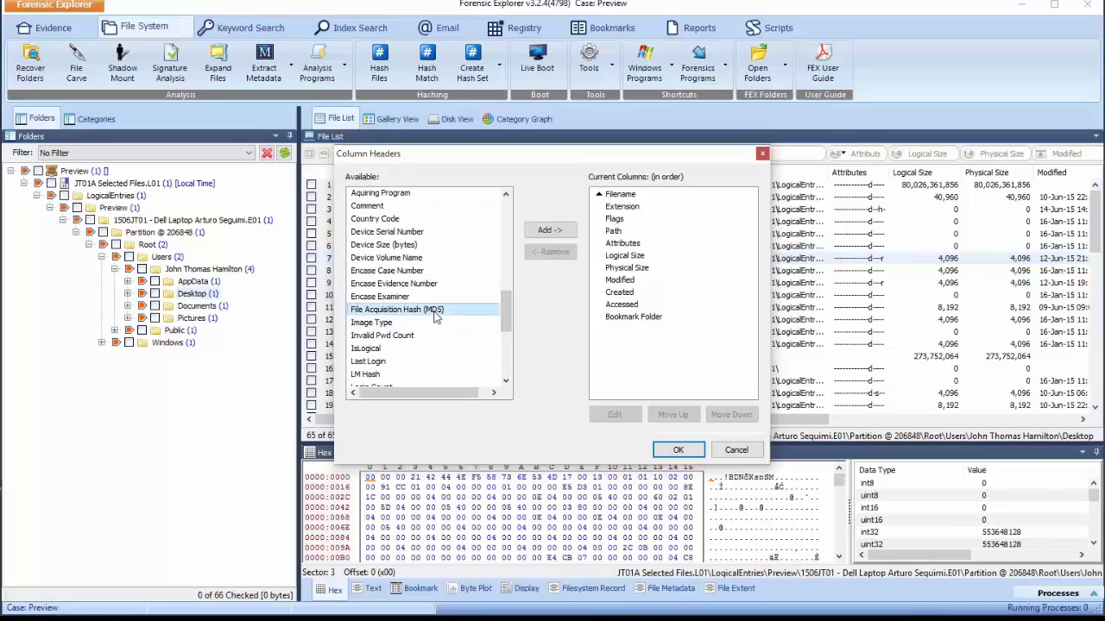
pyautogui.click(545, 233)
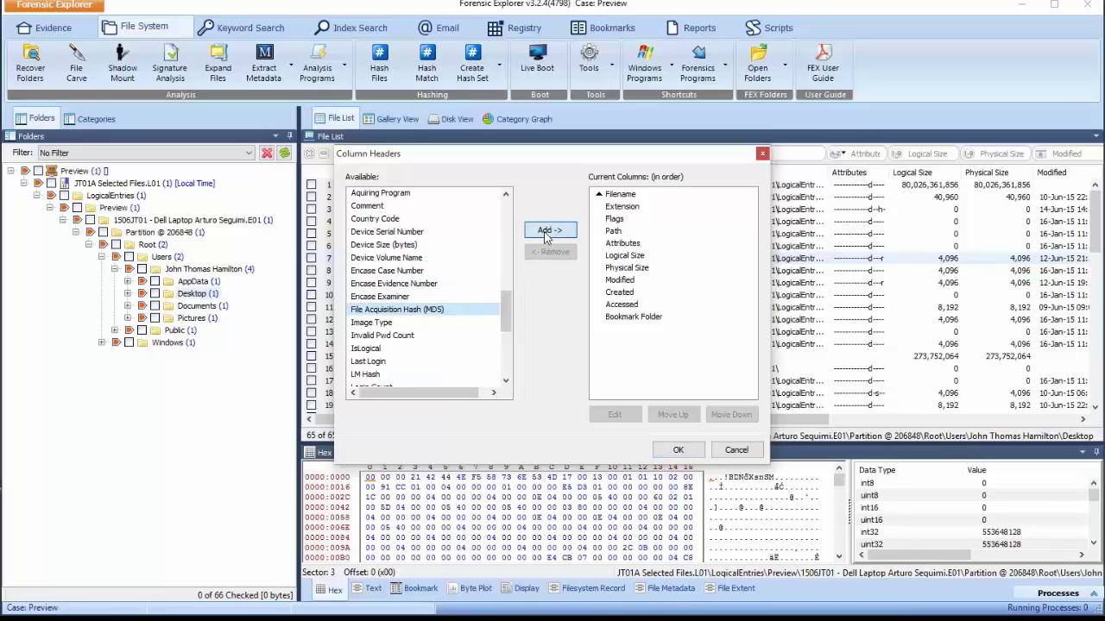
pyautogui.moveTo(620, 335); pyautogui.dragTo(624, 225)
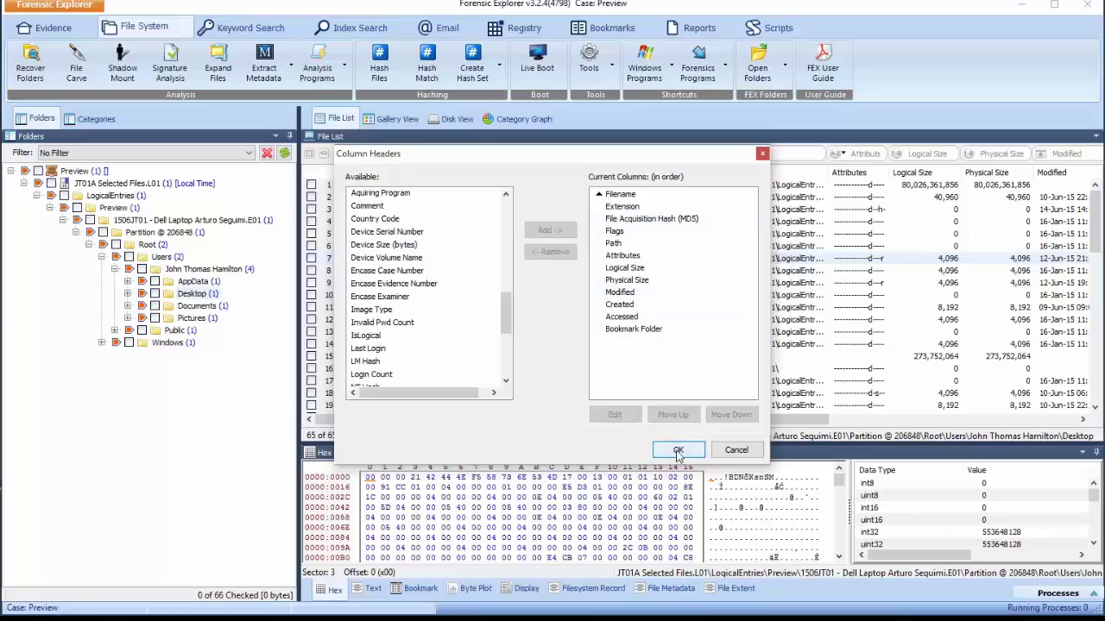
pyautogui.click(679, 450)
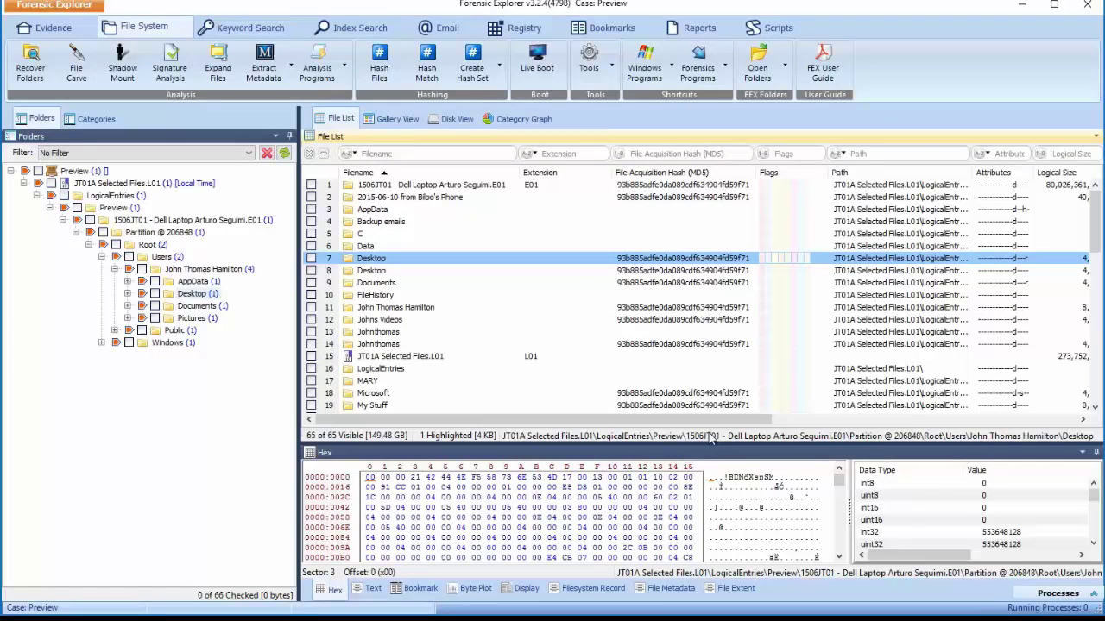
# Step: Sort by File Acquisition Hash (MD5) and filter Extension to pst, leaving 6 files
pyautogui.click(669, 173)
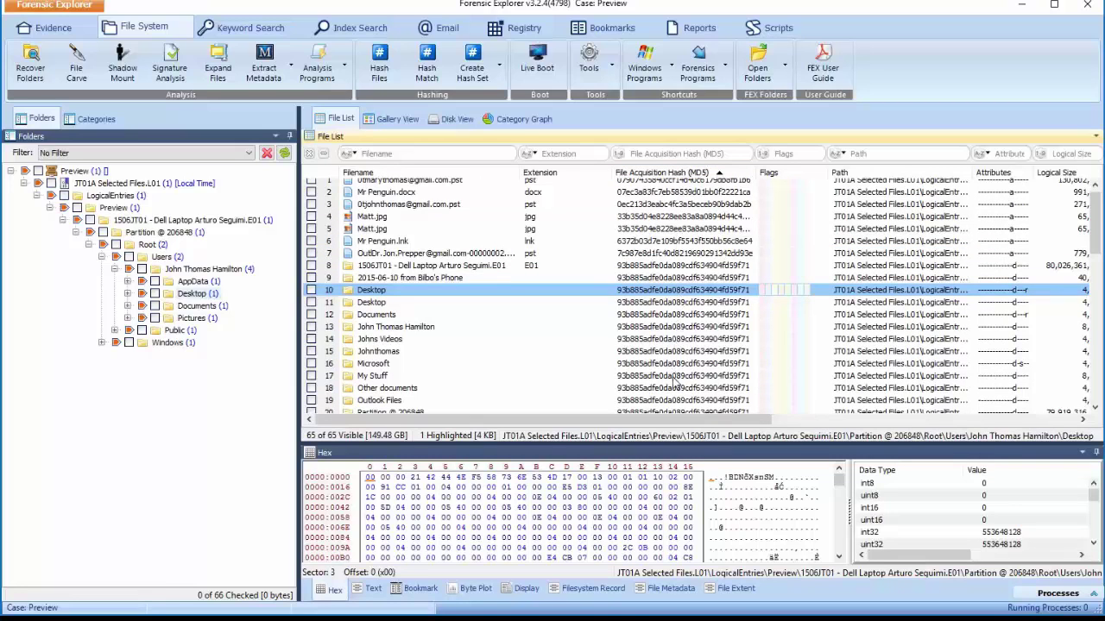
pyautogui.scroll(-3, 1098, 273)
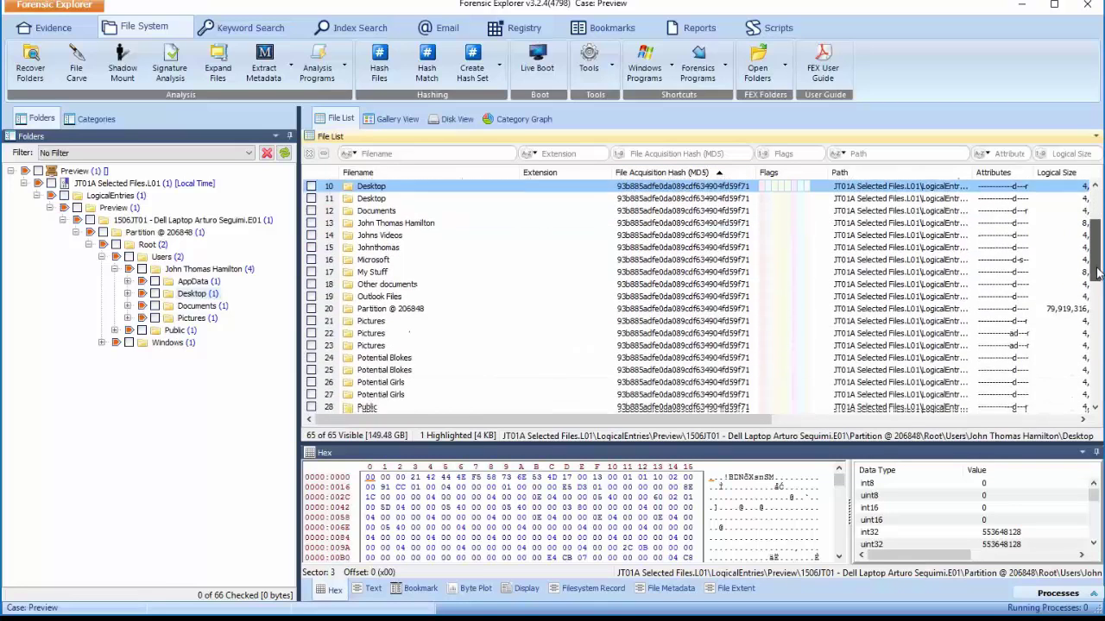
pyautogui.moveTo(1098, 273); pyautogui.dragTo(1094, 392)
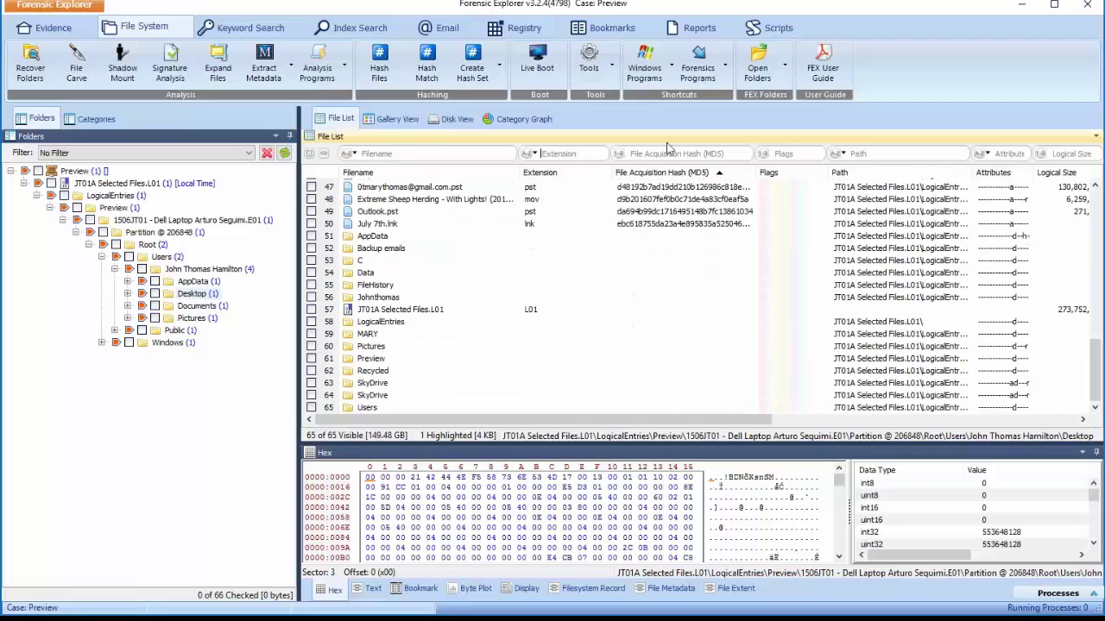
pyautogui.write('pst')
pyautogui.press('Return')
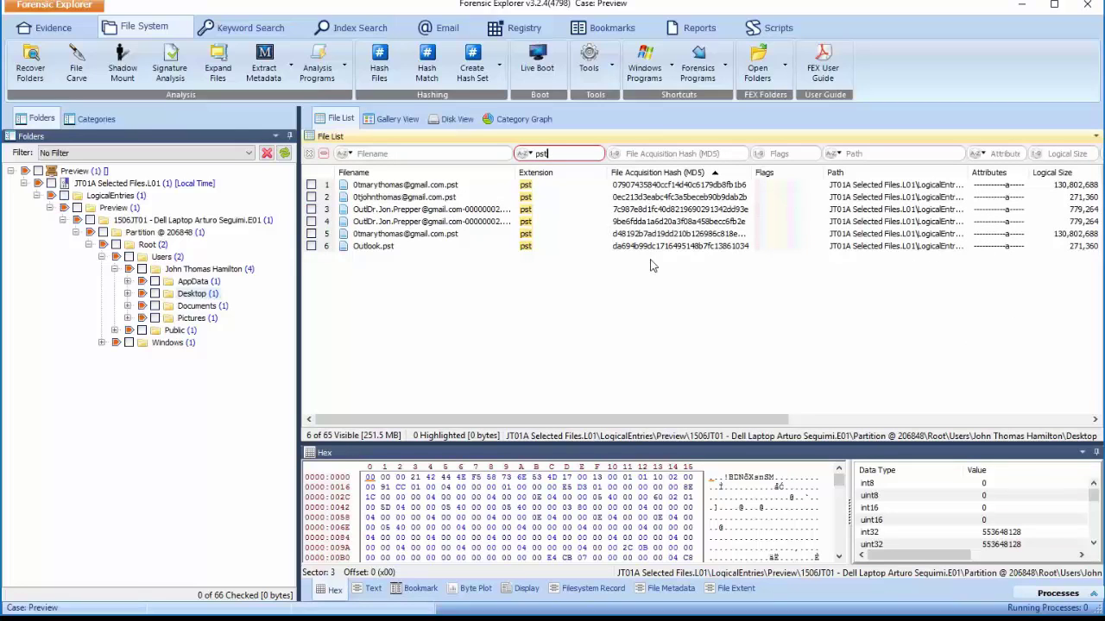
# Step: Run MD5 file hashing on all items with the maximum size set to 0
pyautogui.click(384, 69)
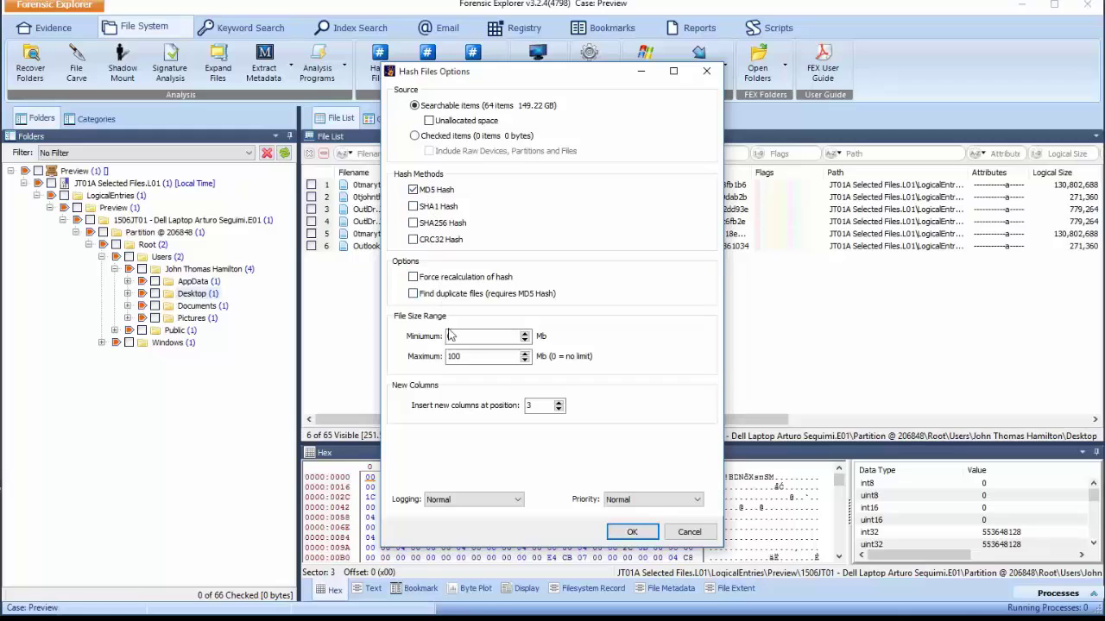
pyautogui.moveTo(491, 359); pyautogui.dragTo(442, 354)
pyautogui.write('0')
pyautogui.click(532, 406)
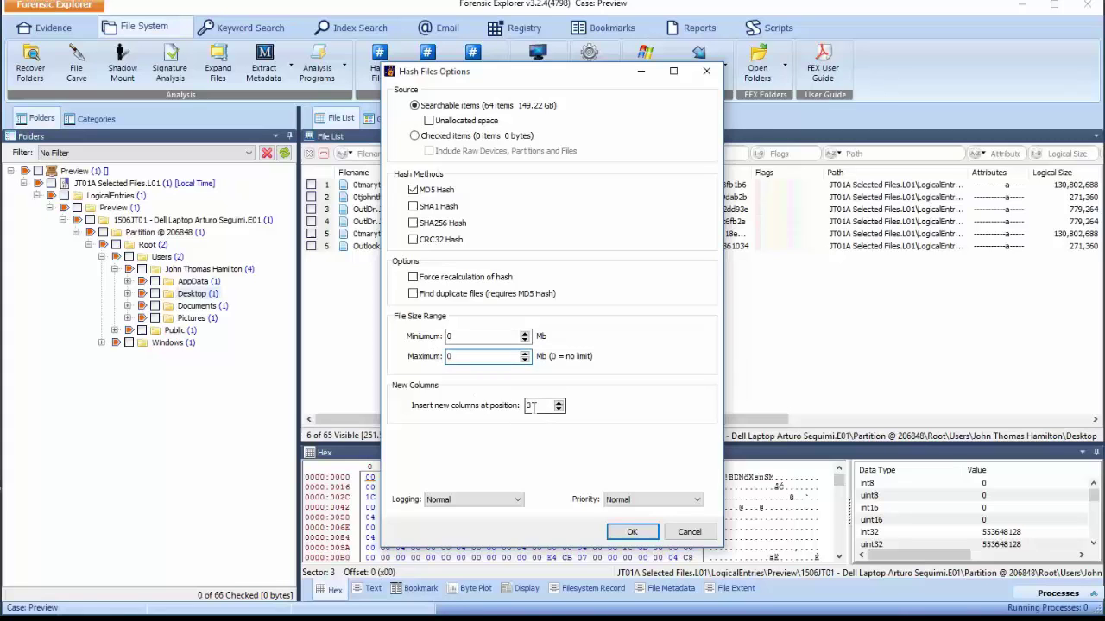
pyautogui.click(631, 533)
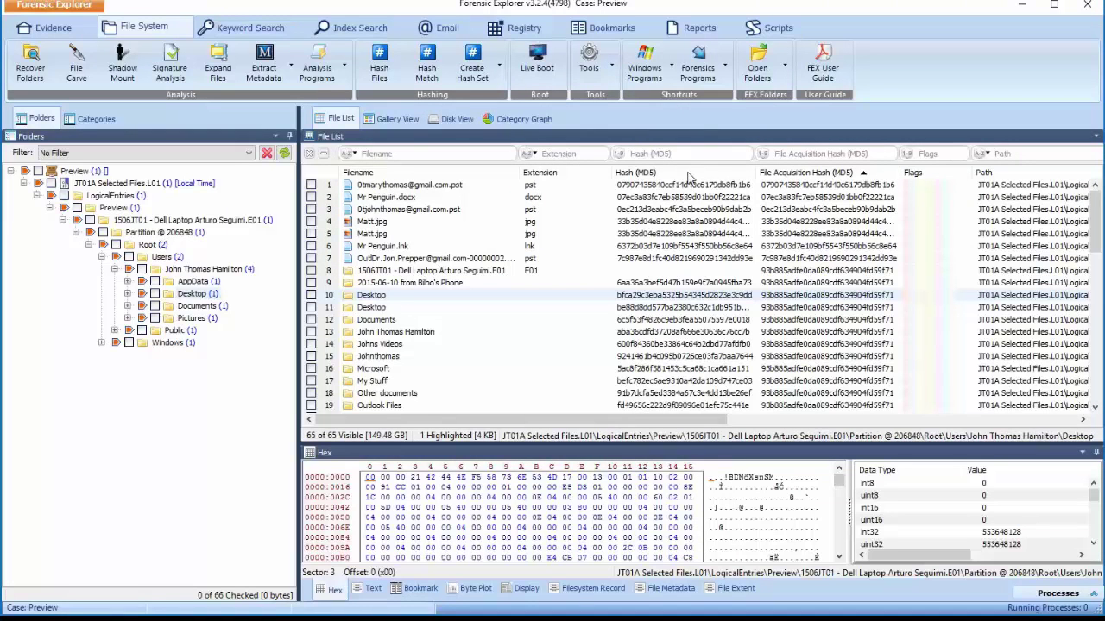
# Step: Sort by Hash (MD5), filter the extension to pst, and widen the MD5 column
pyautogui.click(688, 174)
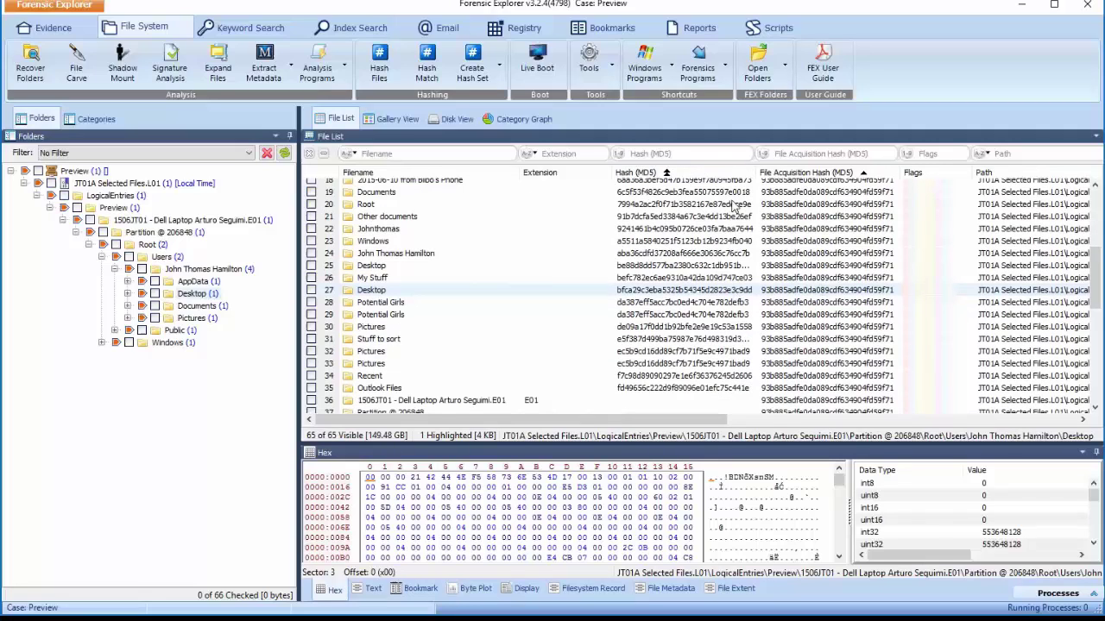
pyautogui.click(566, 154)
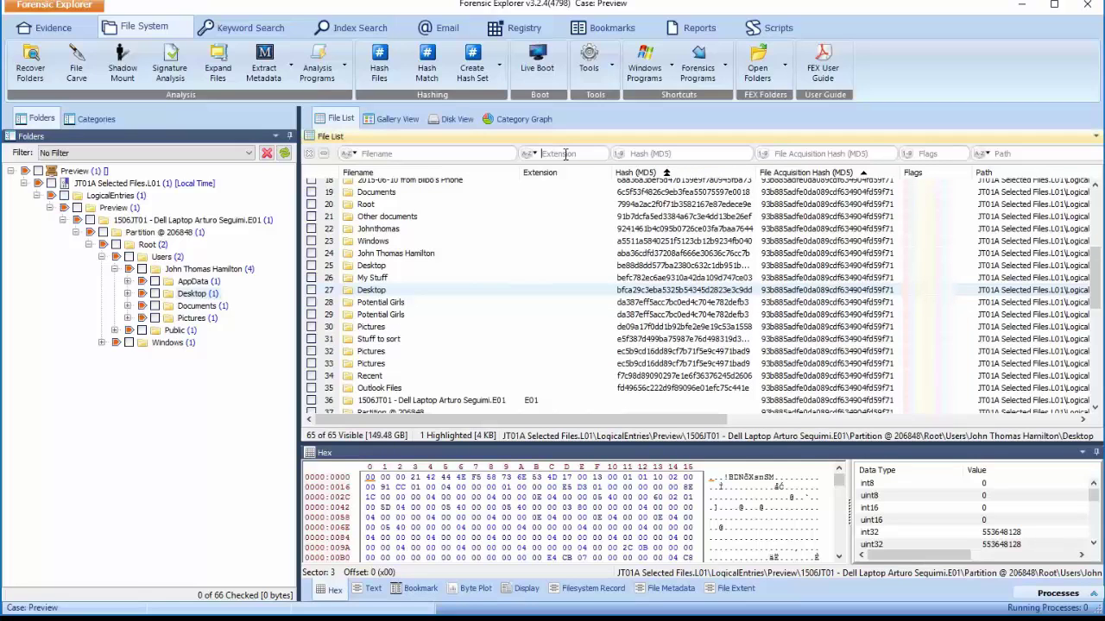
pyautogui.write('ps')
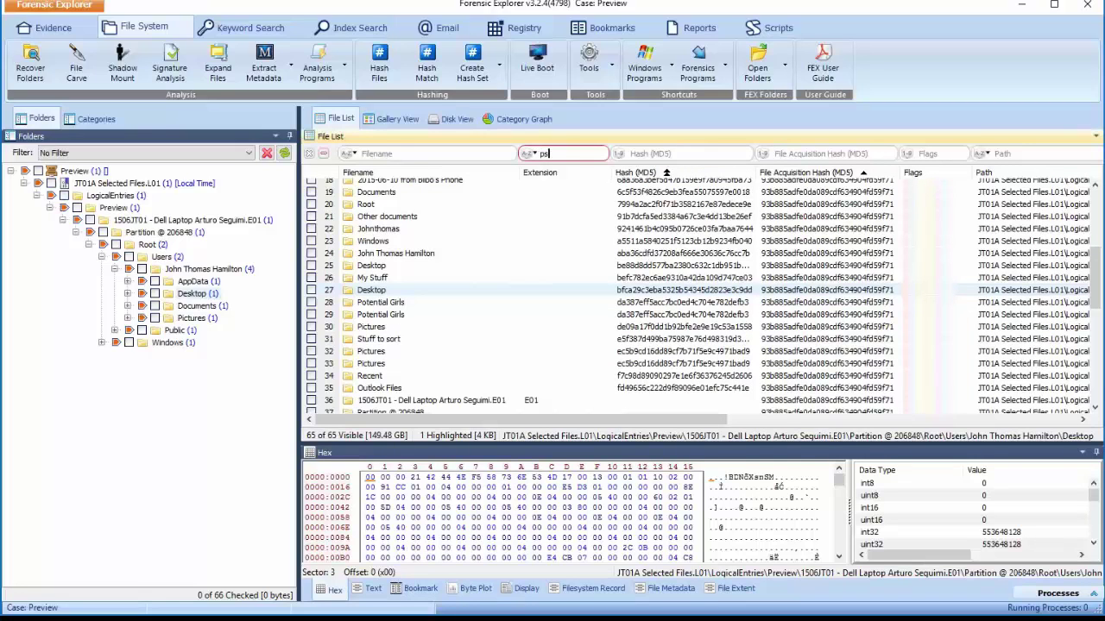
pyautogui.write('t')
pyautogui.press('Return')
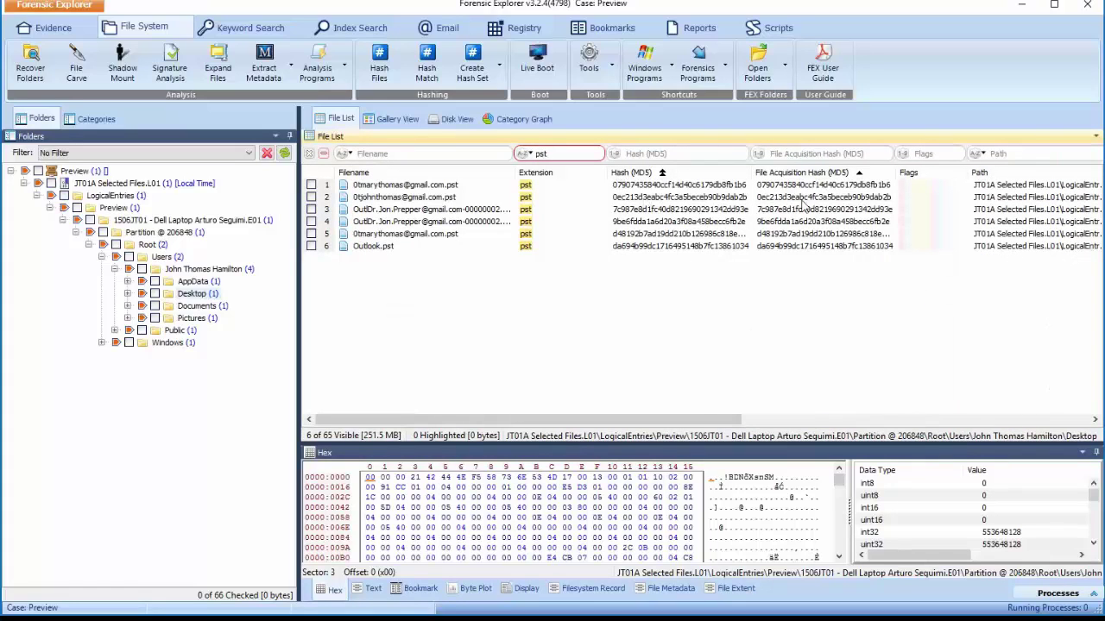
pyautogui.moveTo(753, 176); pyautogui.dragTo(775, 176)
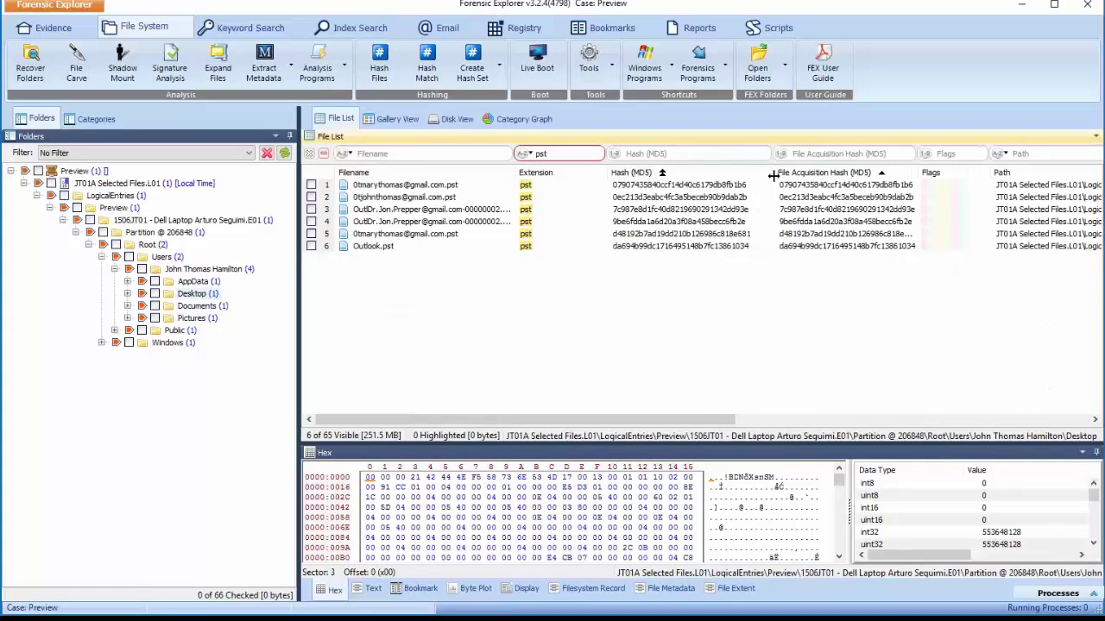